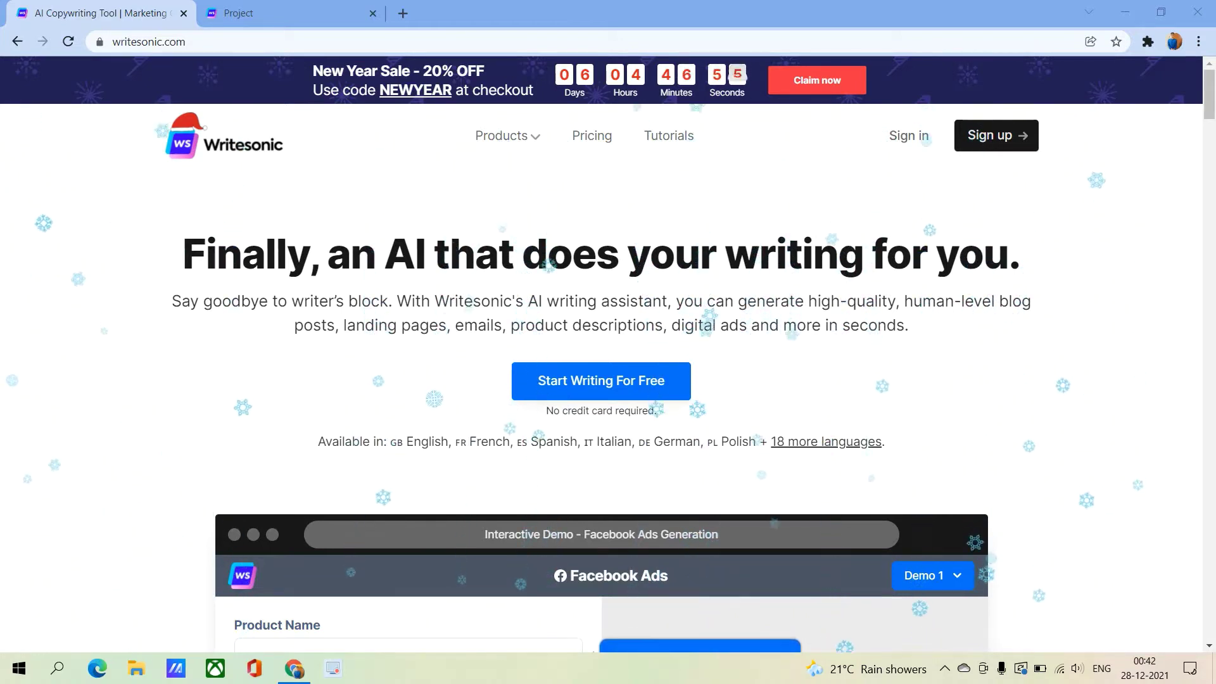
pyautogui.scroll(-5, 608, 379)
pyautogui.scroll(-5, 608, 380)
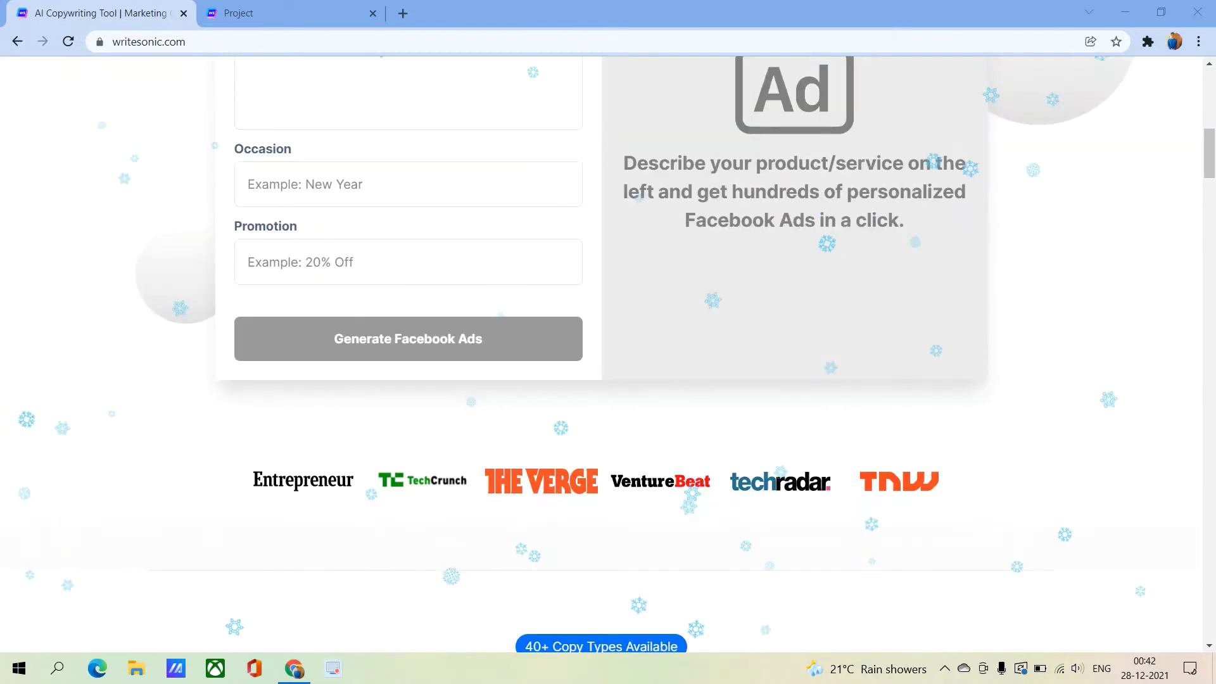
pyautogui.scroll(-4, 608, 381)
pyautogui.scroll(-2, 608, 380)
pyautogui.scroll(-3, 609, 379)
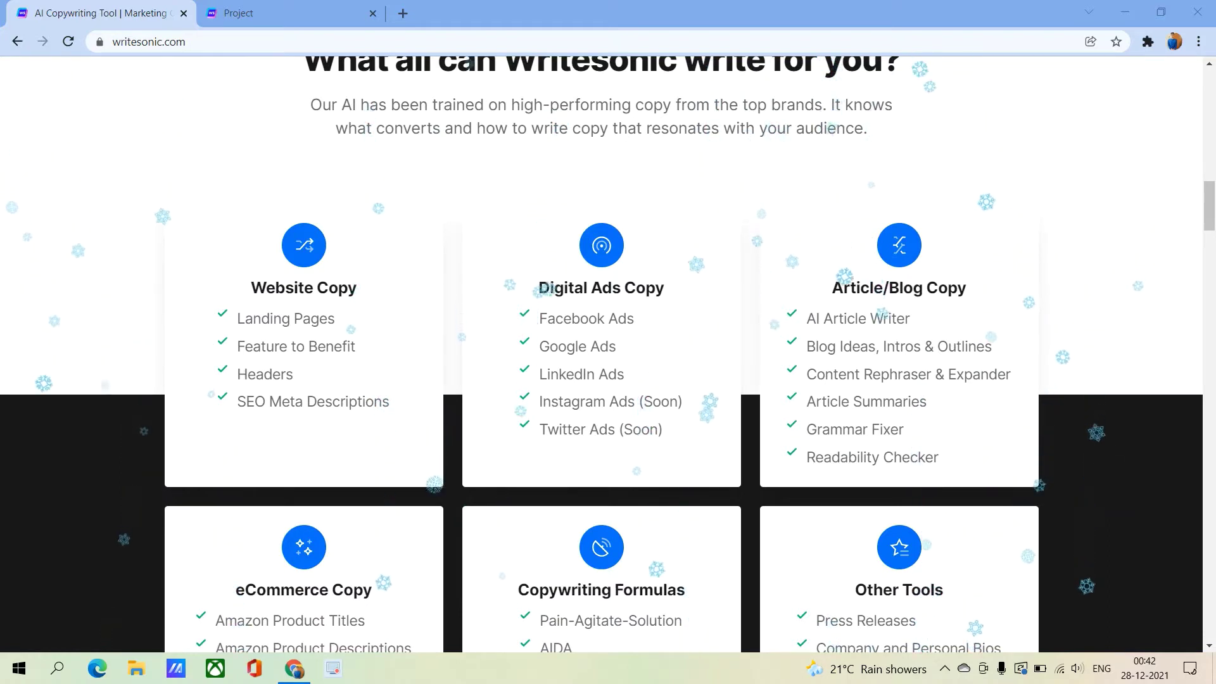
# Browse the template grid, highlighting the Website Copy and Instagram/Twitter Ads entries.
pyautogui.moveTo(251, 286); pyautogui.dragTo(334, 320)
pyautogui.click(380, 361)
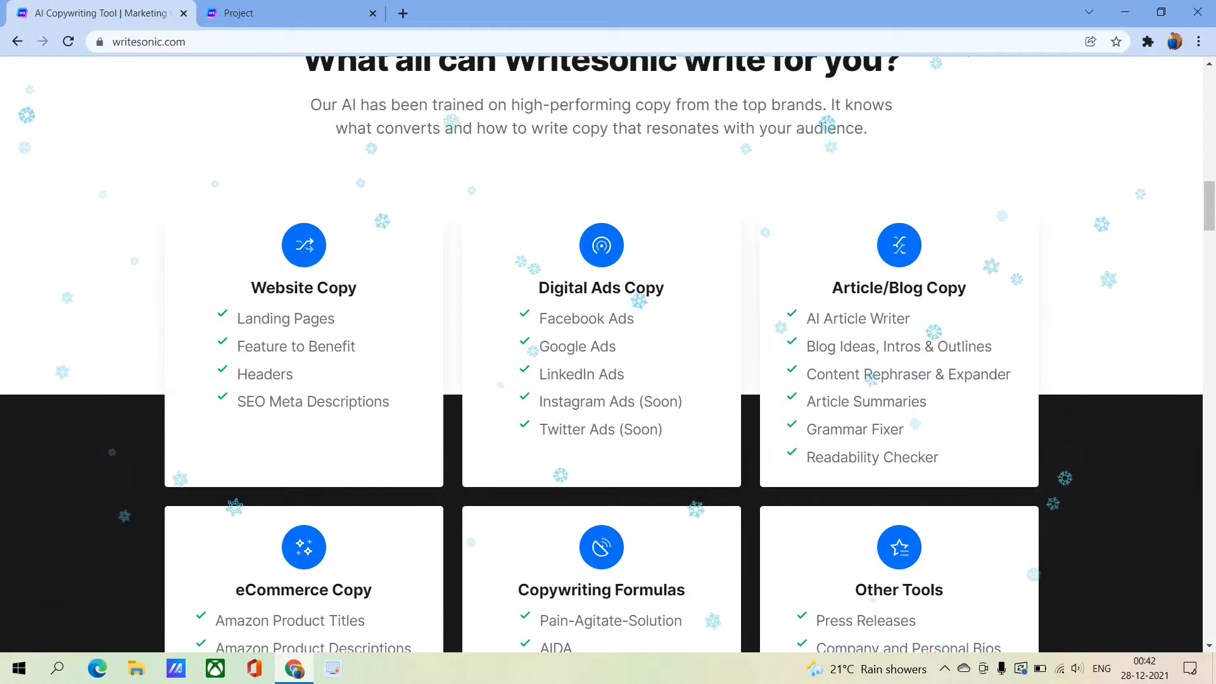
pyautogui.moveTo(544, 401); pyautogui.dragTo(631, 429)
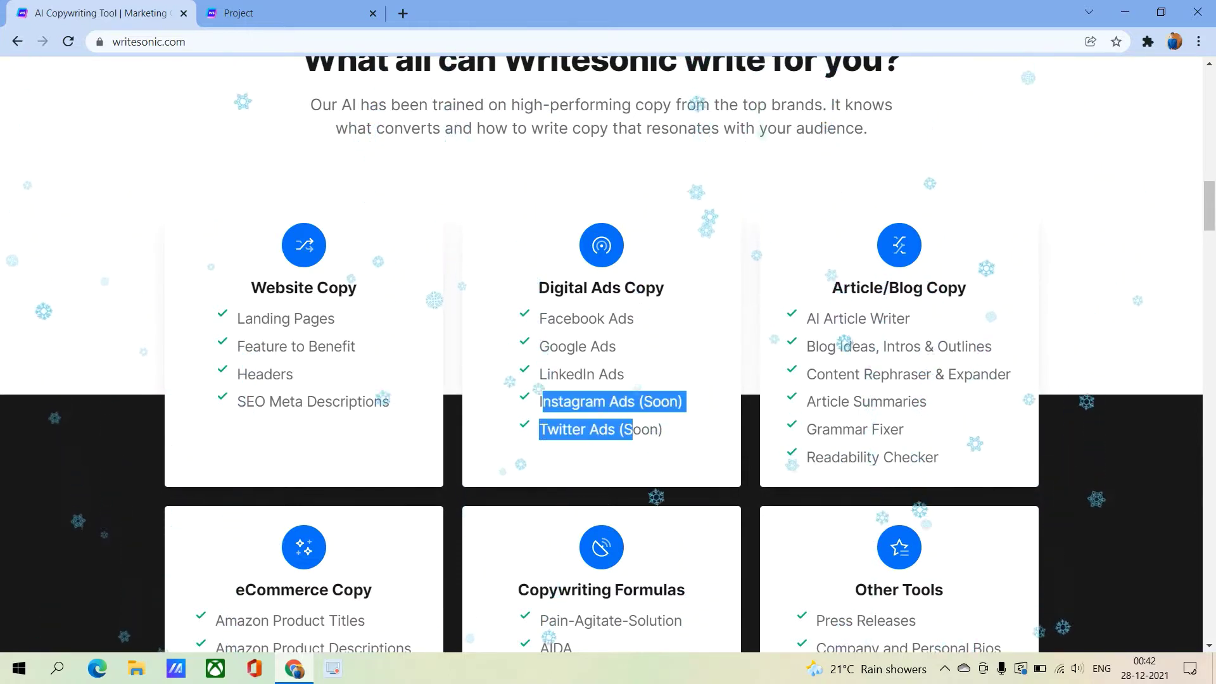
pyautogui.click(632, 430)
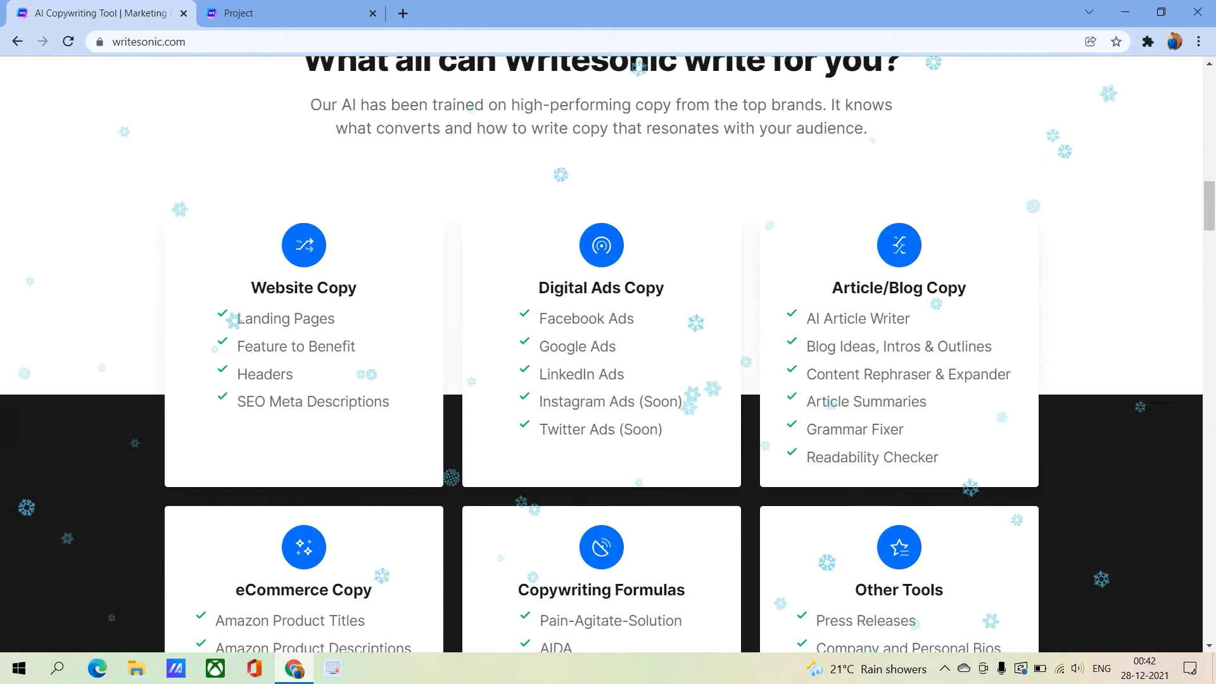
pyautogui.scroll(-1, 632, 430)
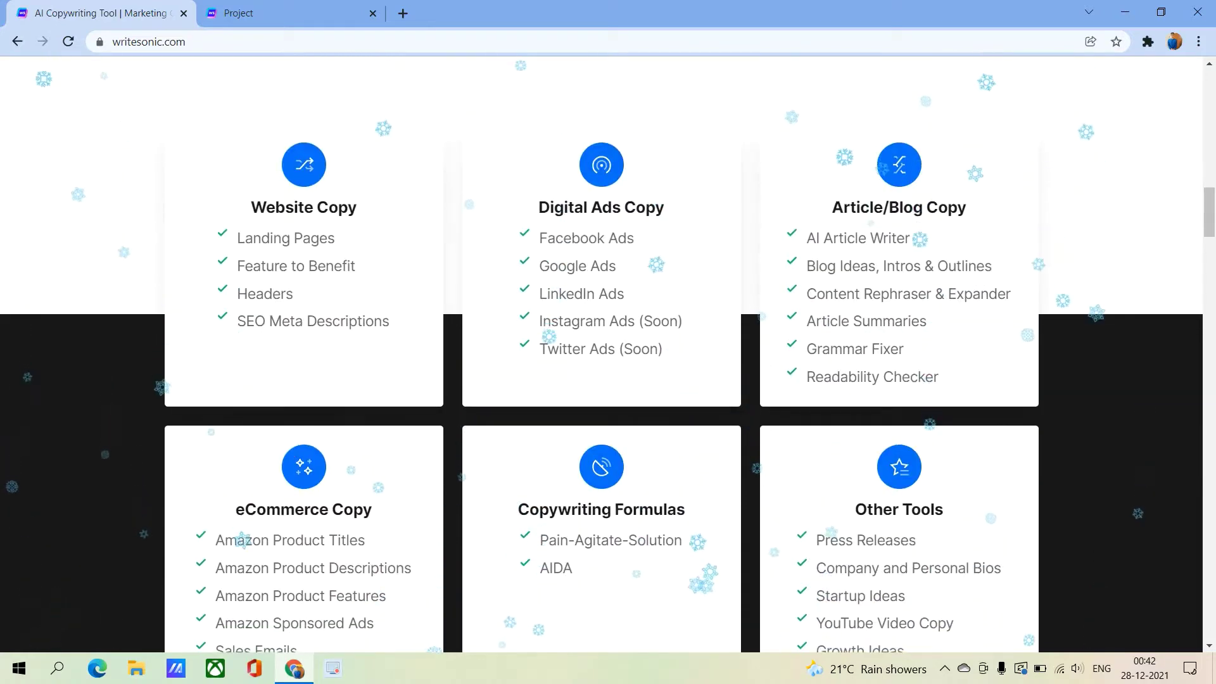
pyautogui.scroll(-1, 631, 430)
pyautogui.scroll(-2, 632, 429)
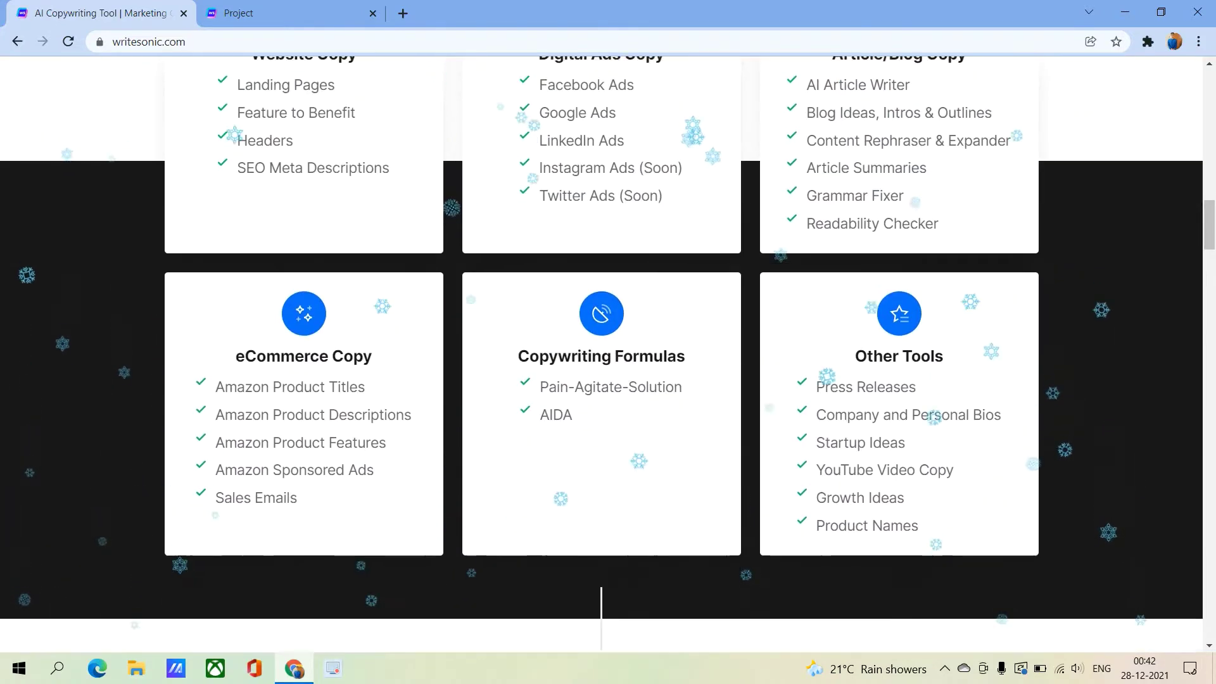
pyautogui.scroll(2, 631, 429)
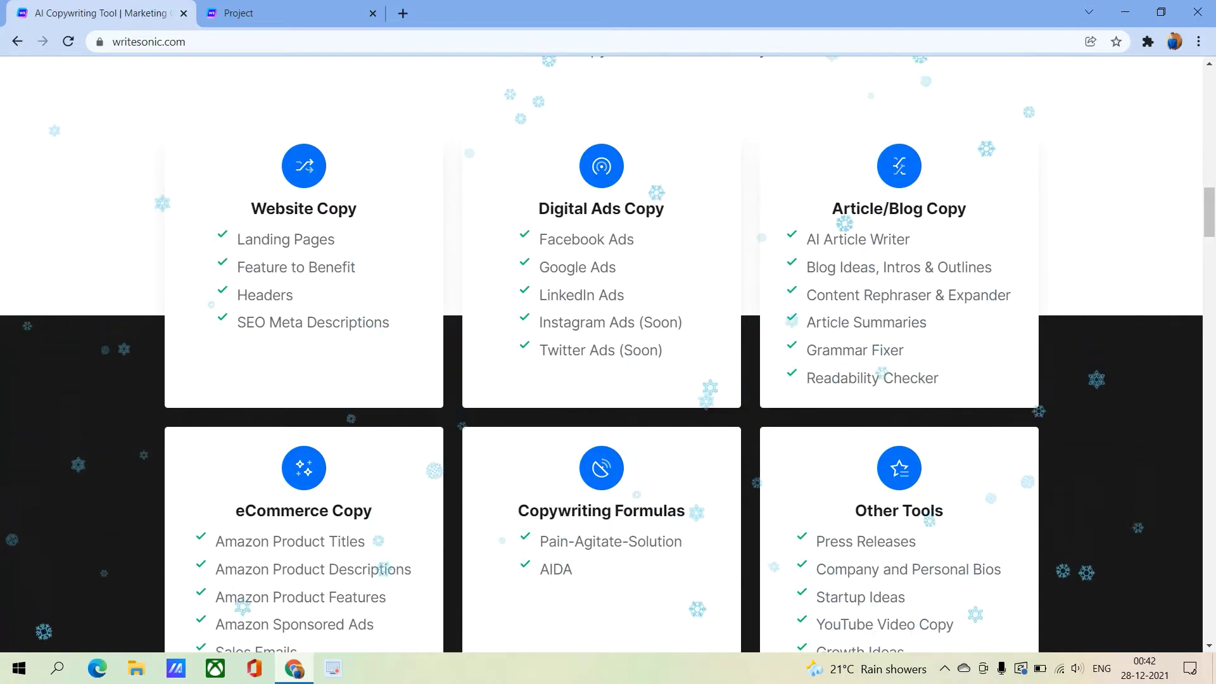
pyautogui.scroll(-3, 608, 380)
pyautogui.scroll(-3, 609, 380)
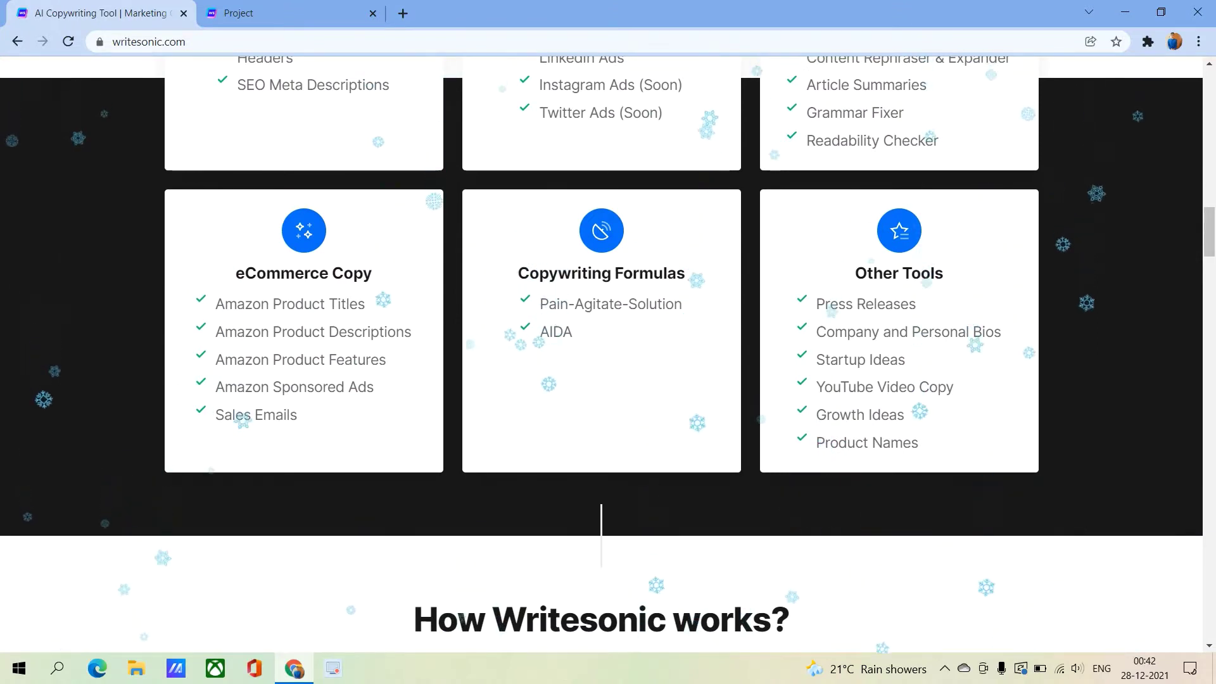
pyautogui.scroll(-1, 608, 380)
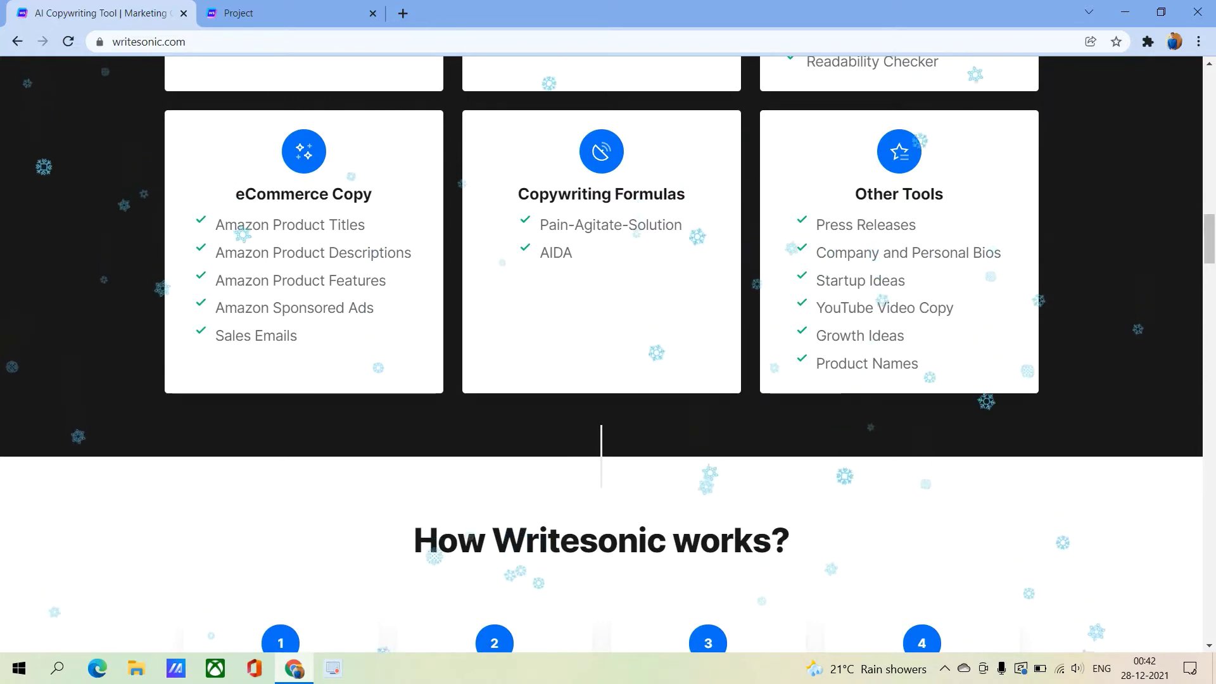
pyautogui.scroll(-2, 608, 380)
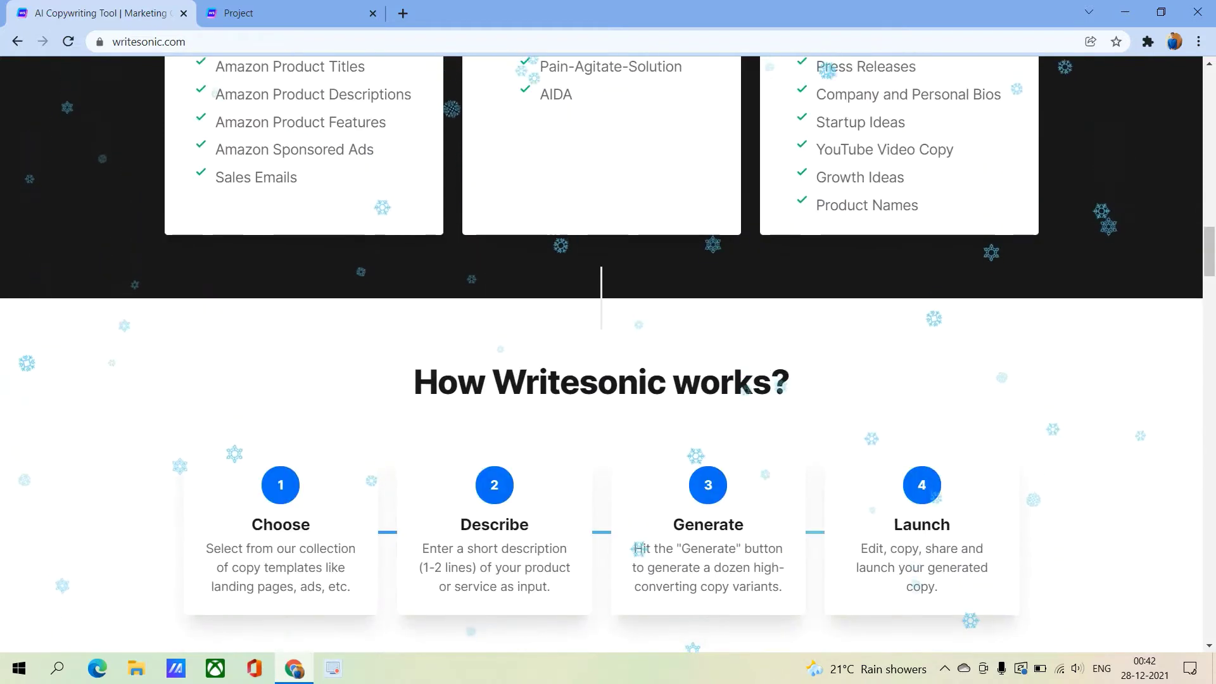
pyautogui.scroll(-1, 608, 380)
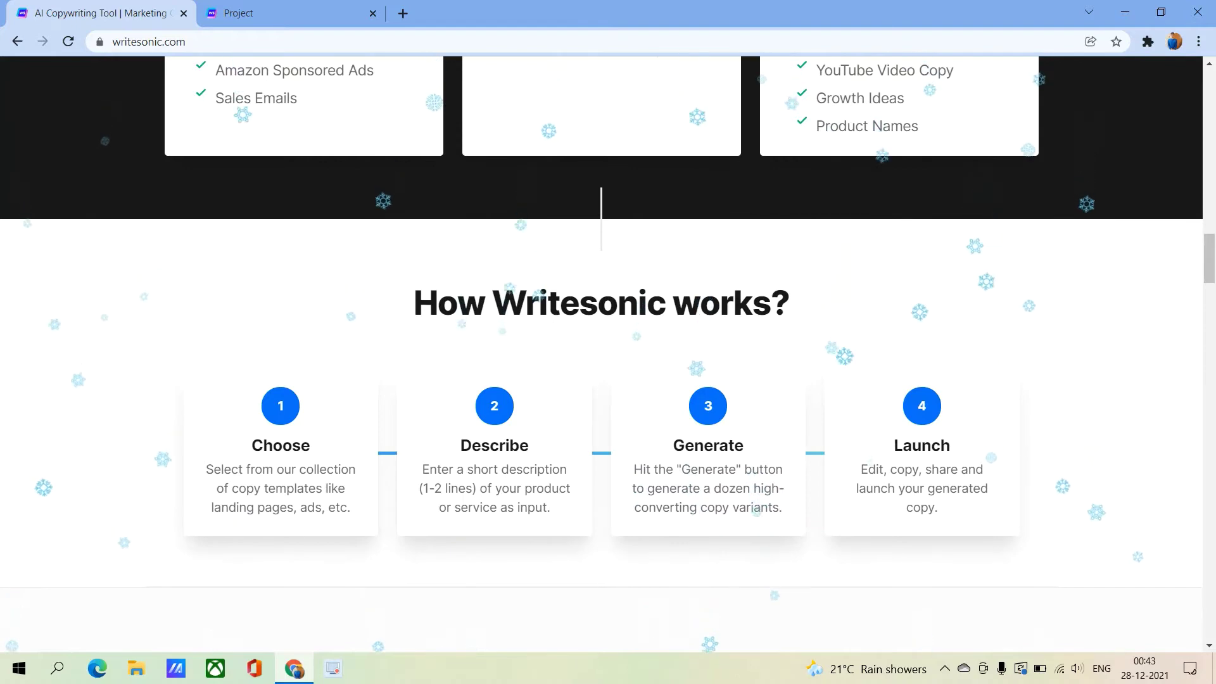
pyautogui.scroll(3, 608, 342)
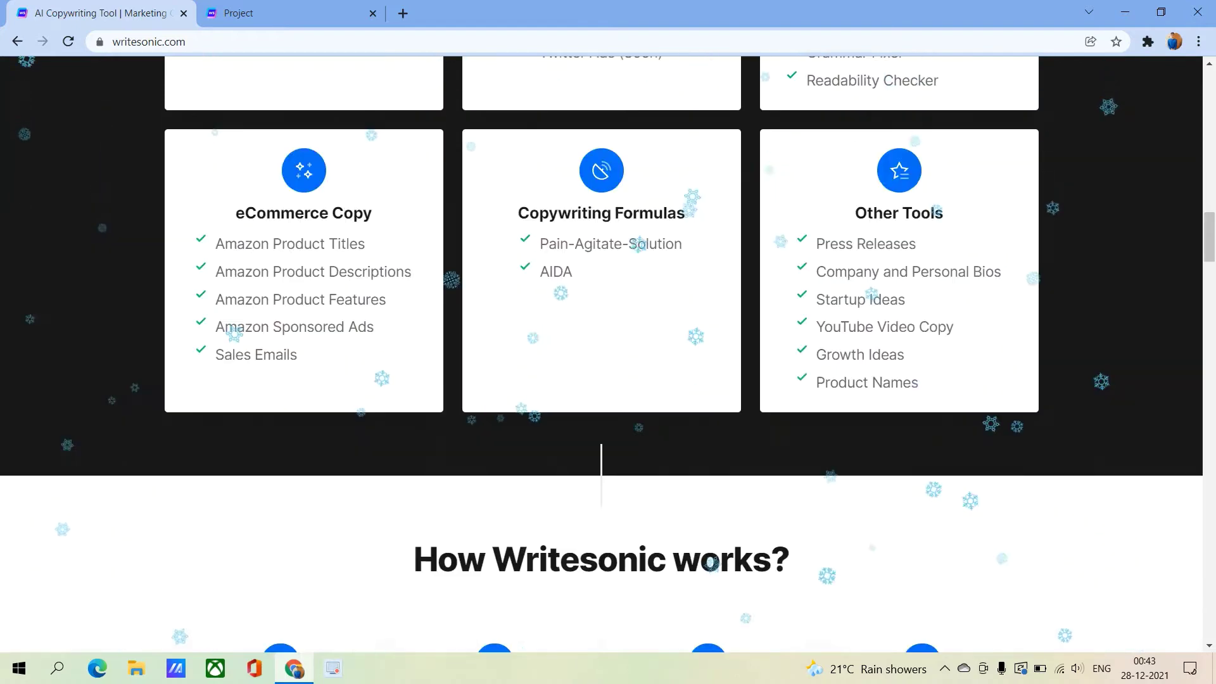
pyautogui.scroll(5, 609, 343)
pyautogui.scroll(5, 608, 342)
pyautogui.scroll(5, 608, 343)
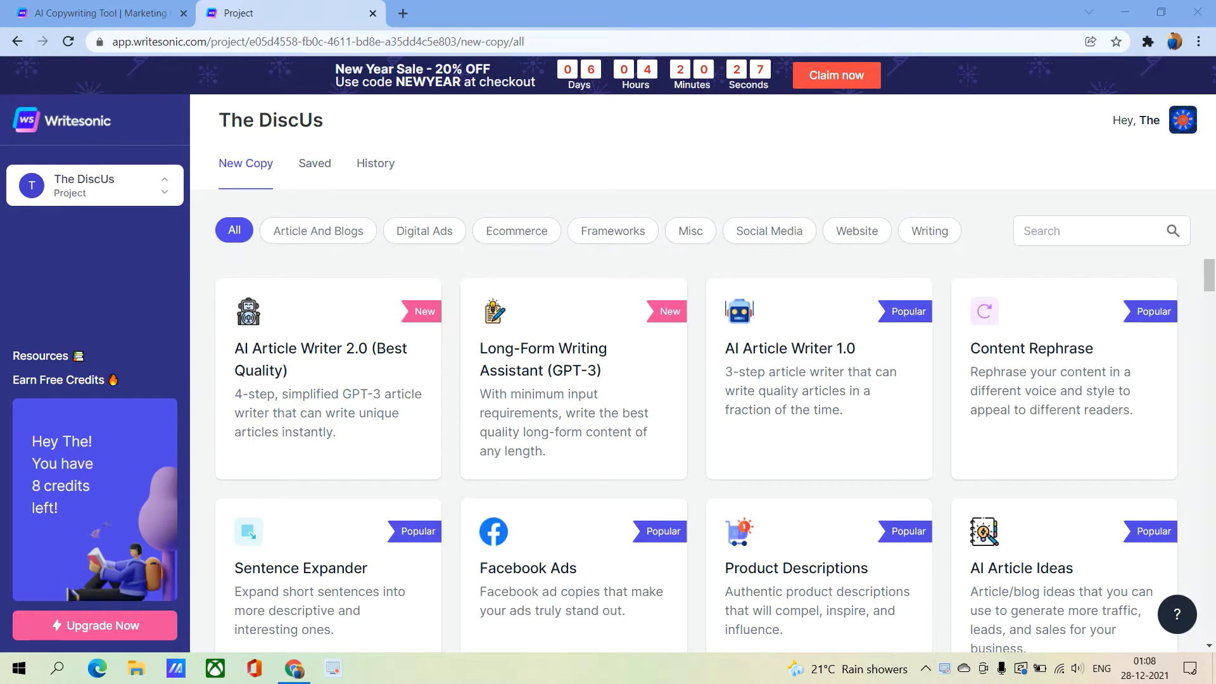
pyautogui.scroll(-3, 703, 456)
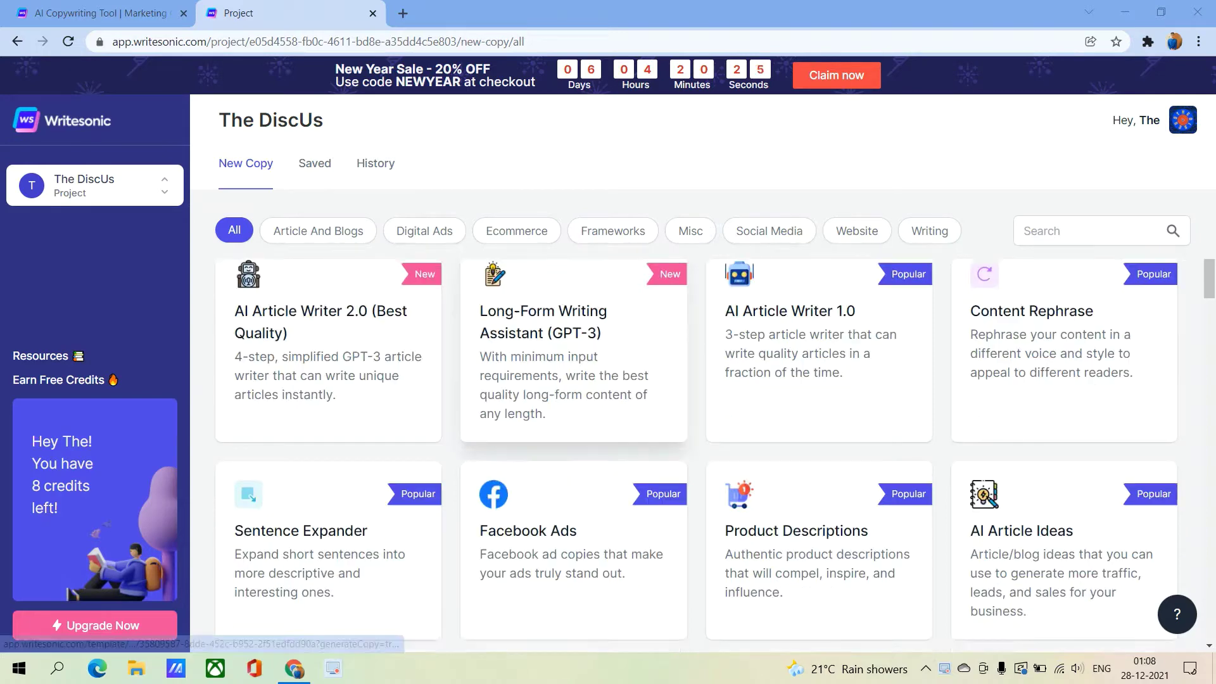
pyautogui.scroll(-3, 608, 427)
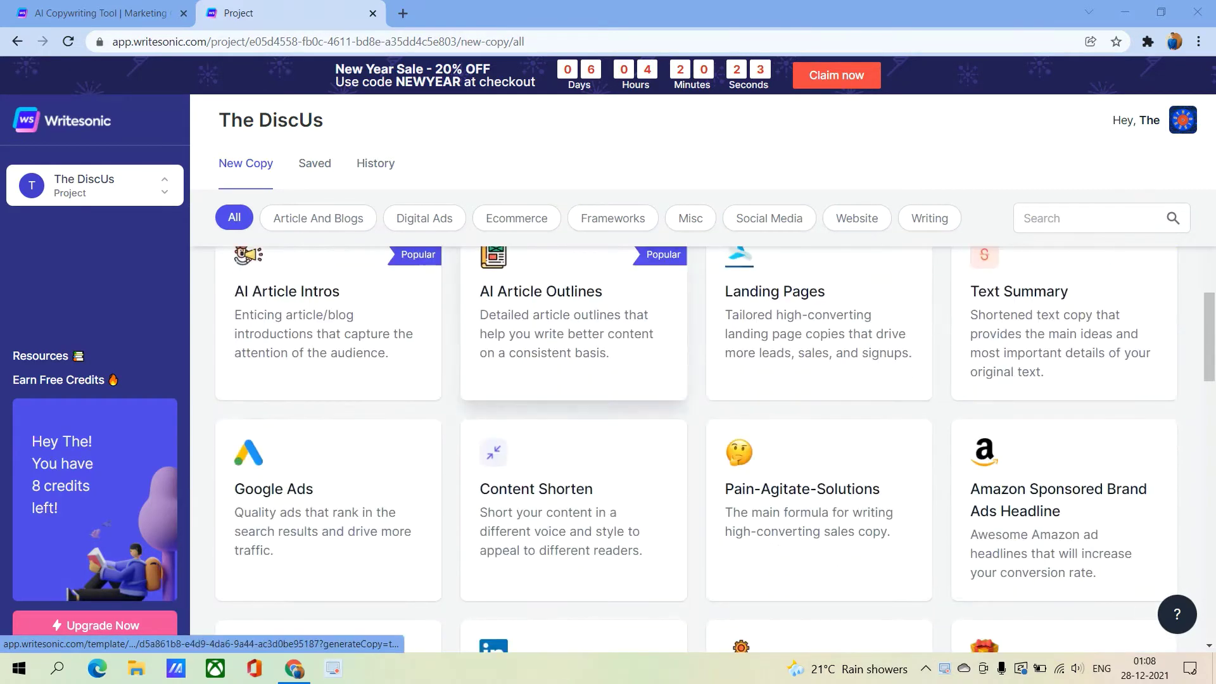
pyautogui.scroll(-3, 609, 428)
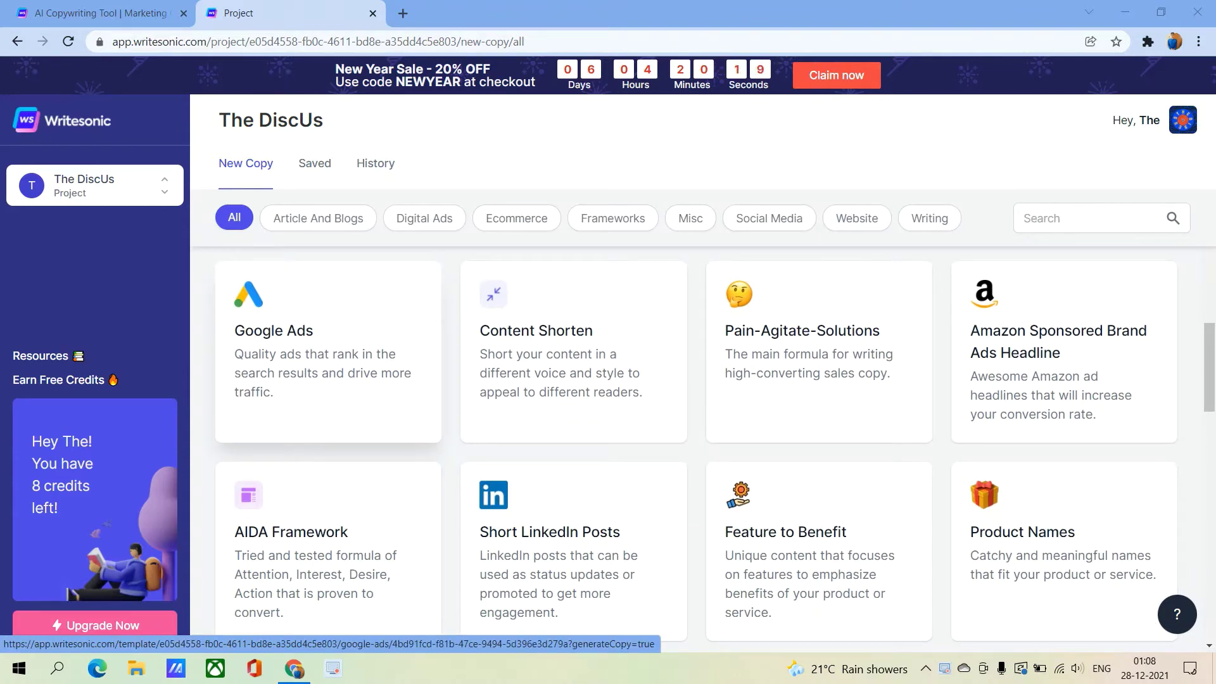
pyautogui.scroll(-4, 607, 428)
pyautogui.scroll(-2, 608, 428)
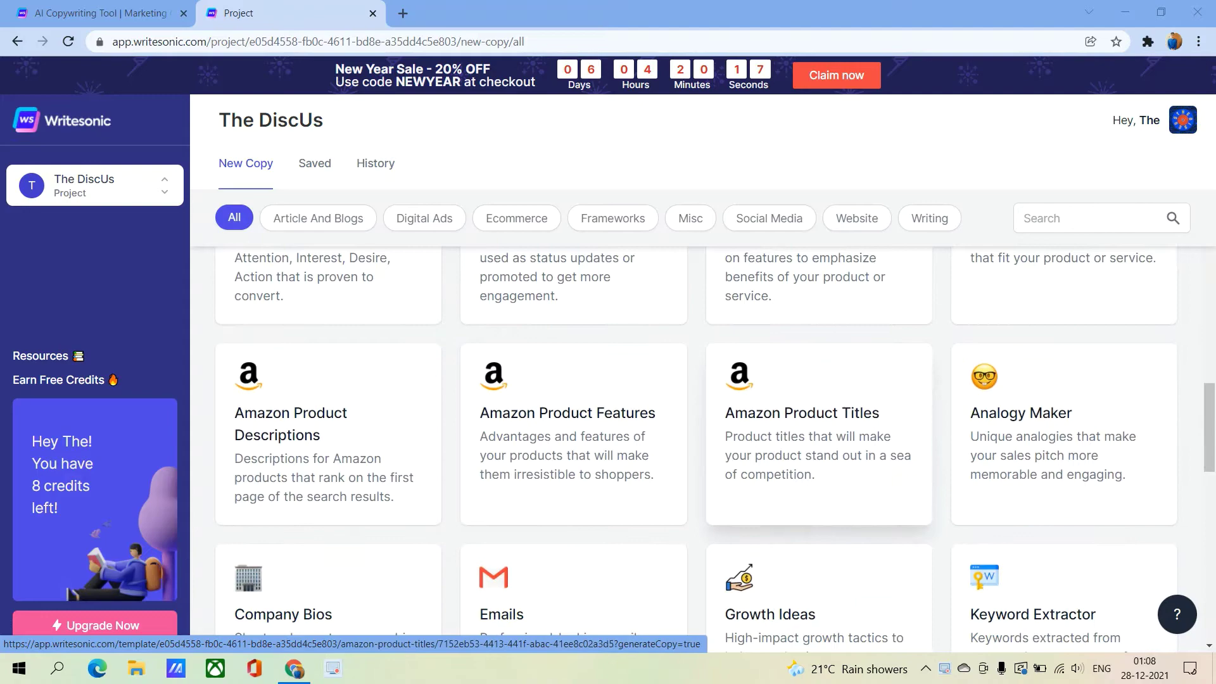
pyautogui.scroll(-4, 607, 428)
pyautogui.scroll(-3, 608, 428)
pyautogui.scroll(-3, 608, 428)
pyautogui.scroll(-3, 608, 428)
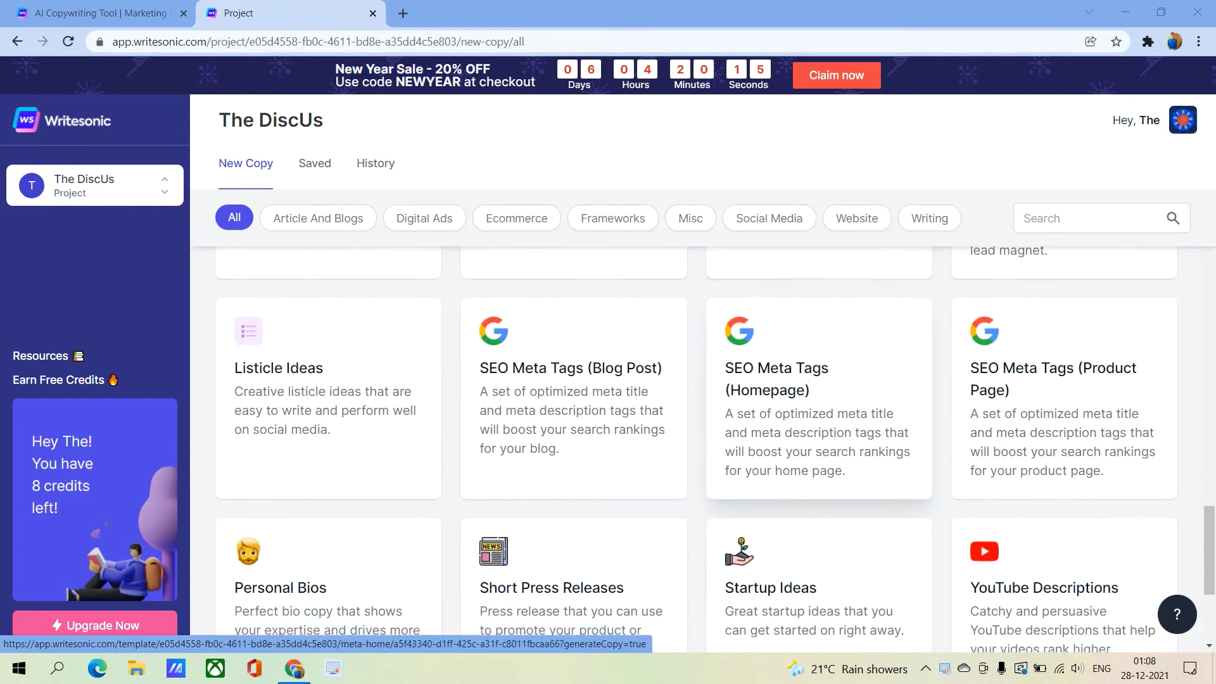
pyautogui.scroll(-3, 608, 428)
pyautogui.scroll(-2, 608, 428)
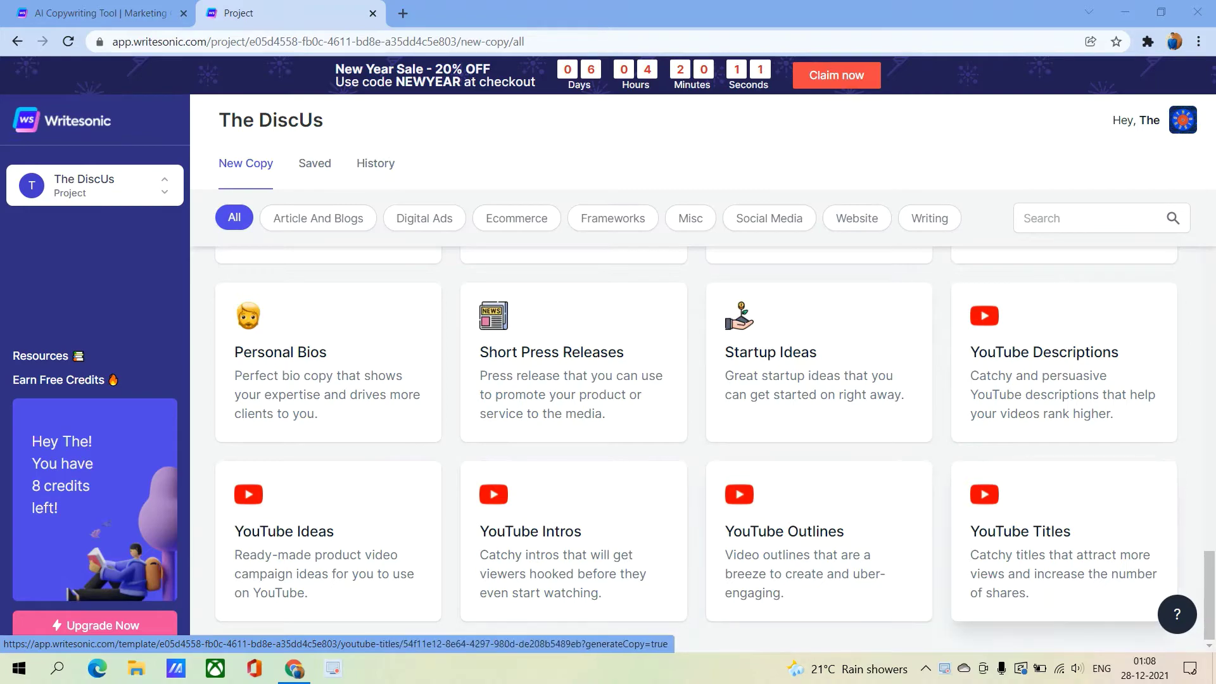
pyautogui.scroll(4, 570, 504)
pyautogui.scroll(3, 570, 503)
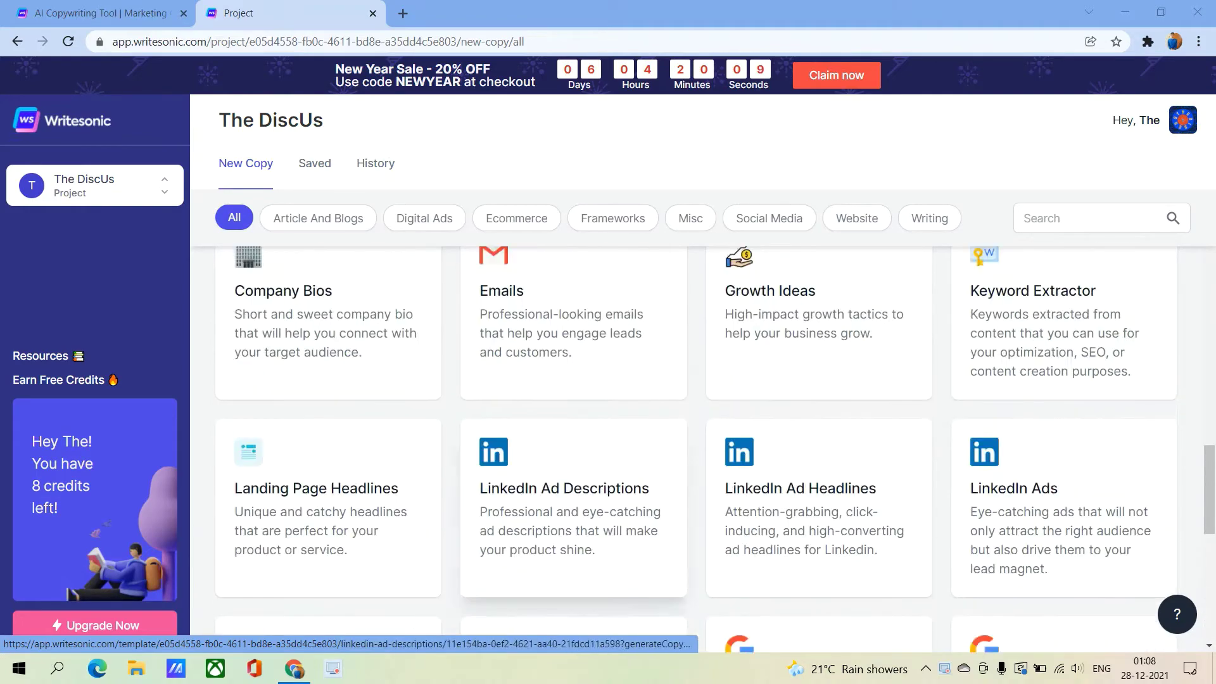
pyautogui.scroll(3, 570, 504)
pyautogui.scroll(3, 570, 503)
pyautogui.scroll(2, 570, 504)
pyautogui.scroll(2, 570, 504)
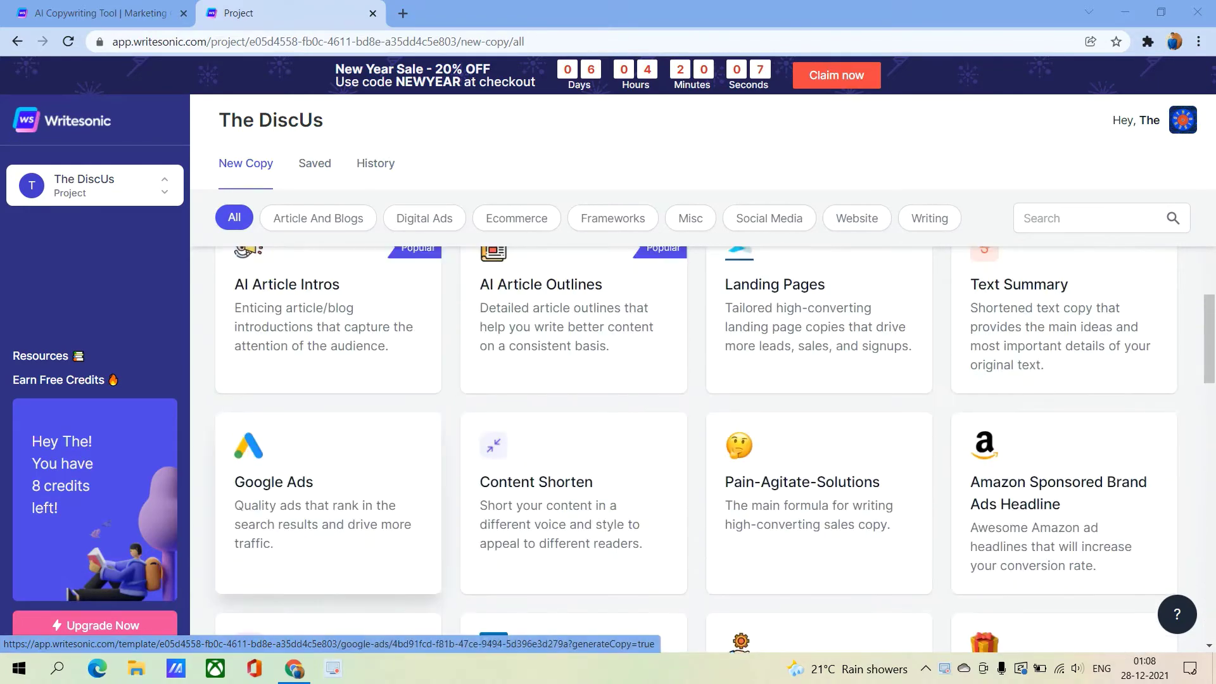
# Open the Google Ads template, then enter a product description and search term 'Best Copywriting App'.
pyautogui.click(328, 503)
pyautogui.write('Writesonic')
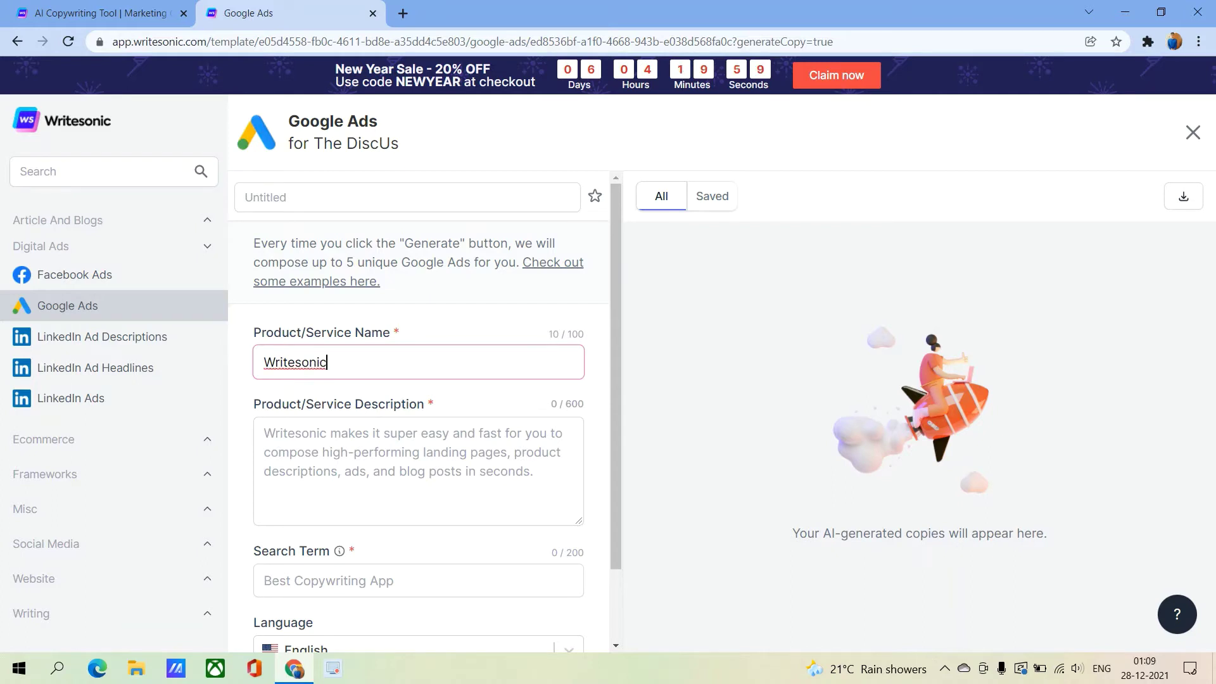
pyautogui.press('Tab')
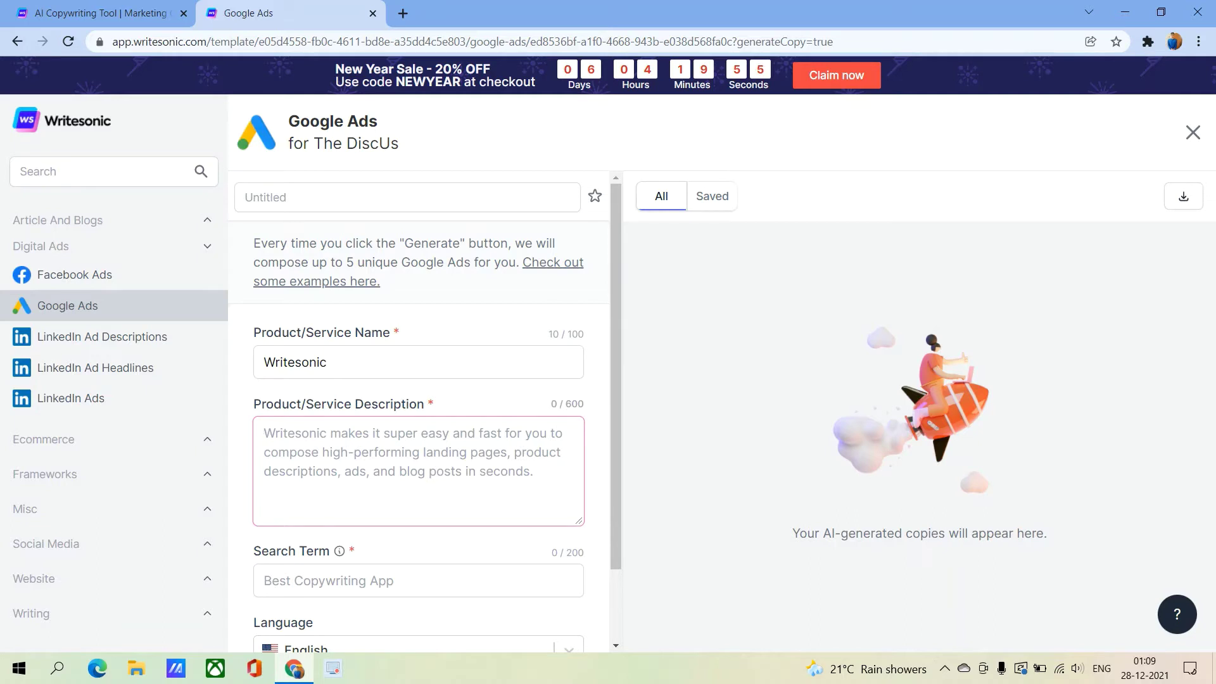
pyautogui.write('I')
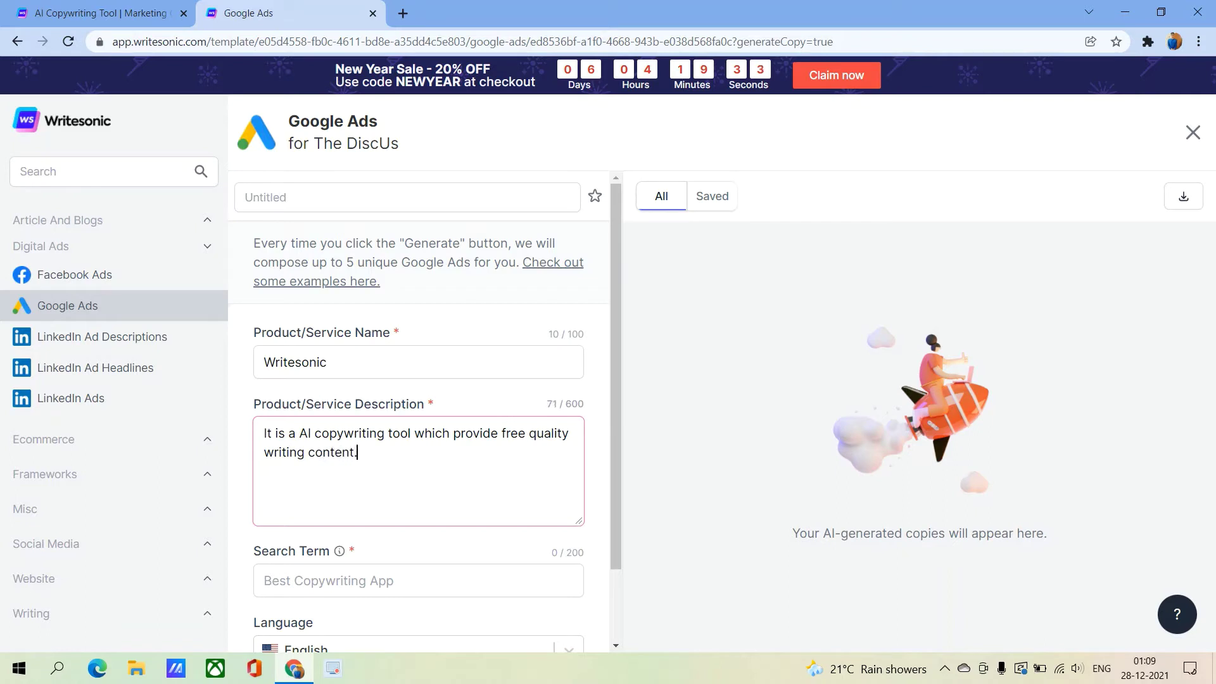
pyautogui.scroll(-2, 418, 427)
pyautogui.press('Tab')
pyautogui.write('Best Copywriting App')
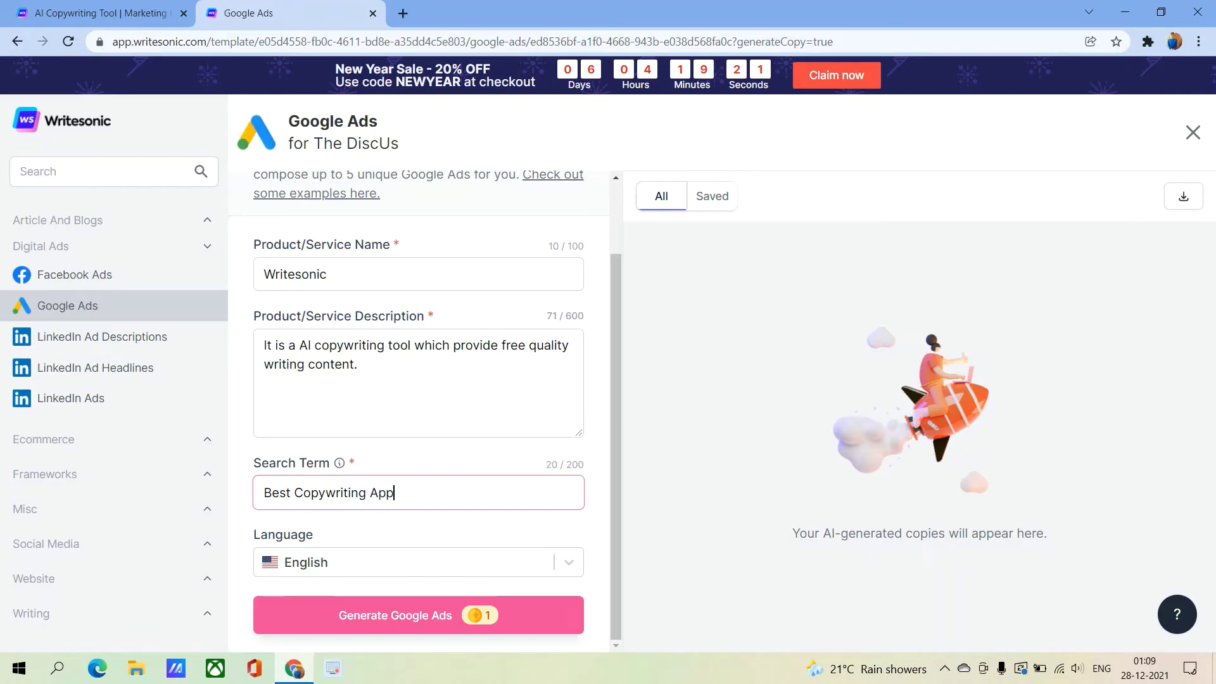
# Generate Google ad copies for Writesonic and give the first ad five stars.
pyautogui.click(418, 614)
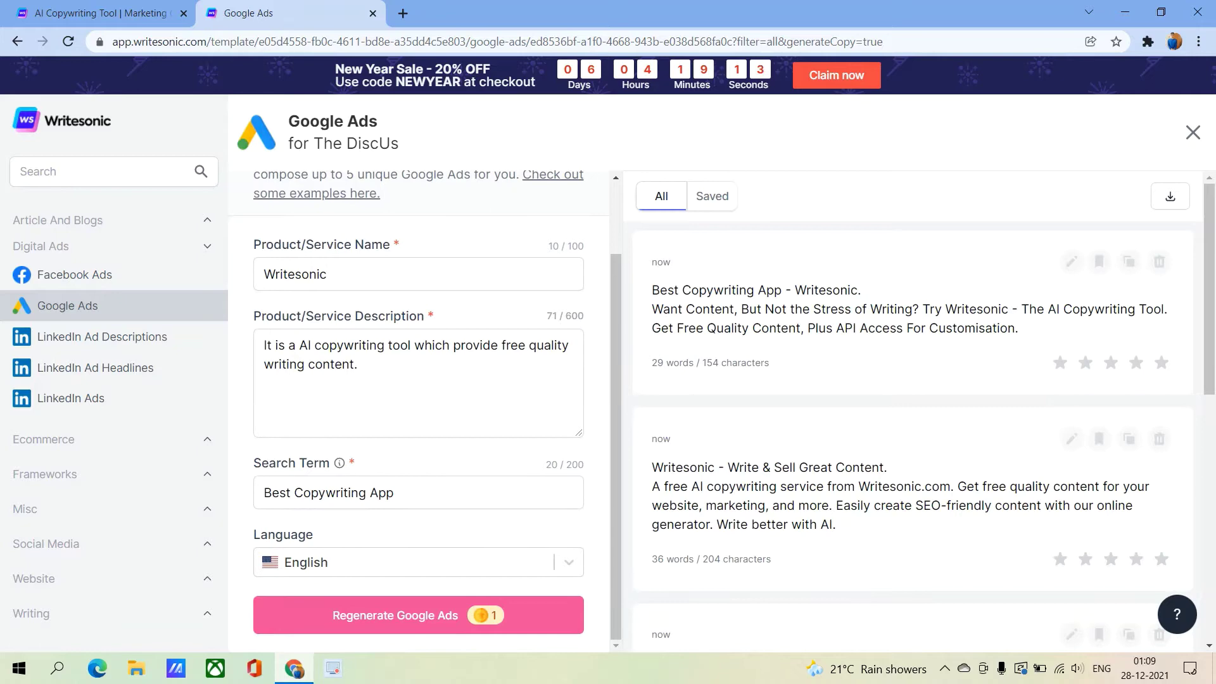
pyautogui.scroll(-5, 912, 428)
pyautogui.scroll(-3, 912, 427)
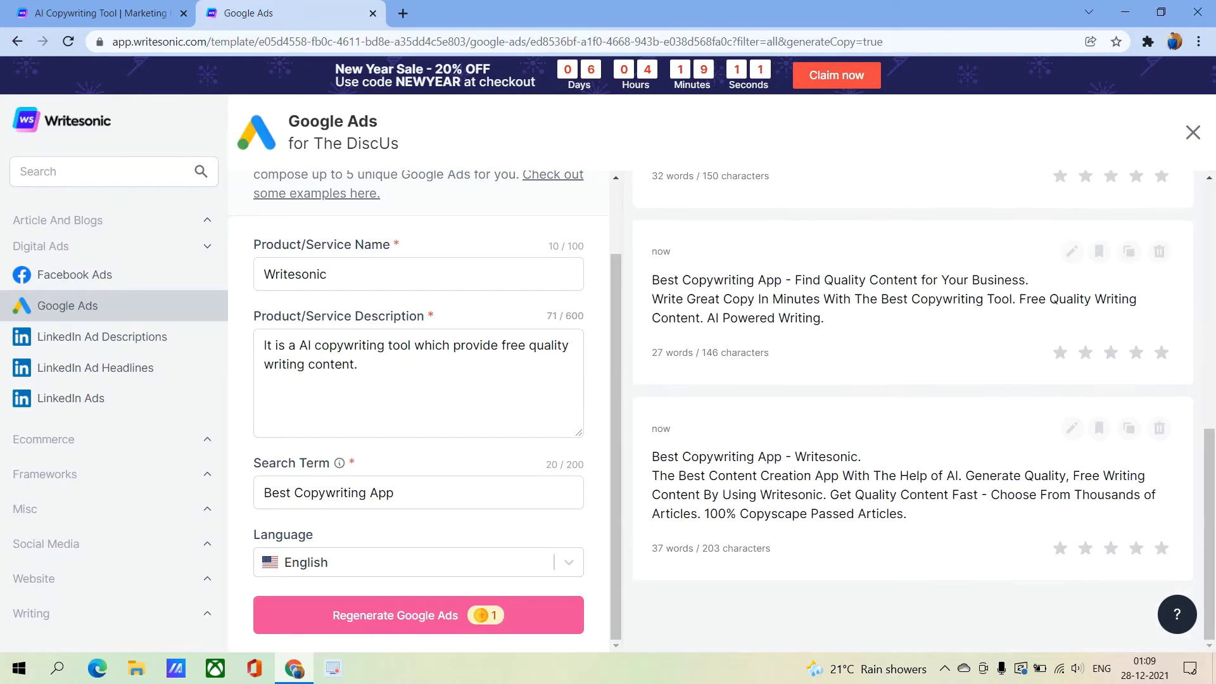
pyautogui.scroll(5, 911, 428)
pyautogui.scroll(3, 912, 428)
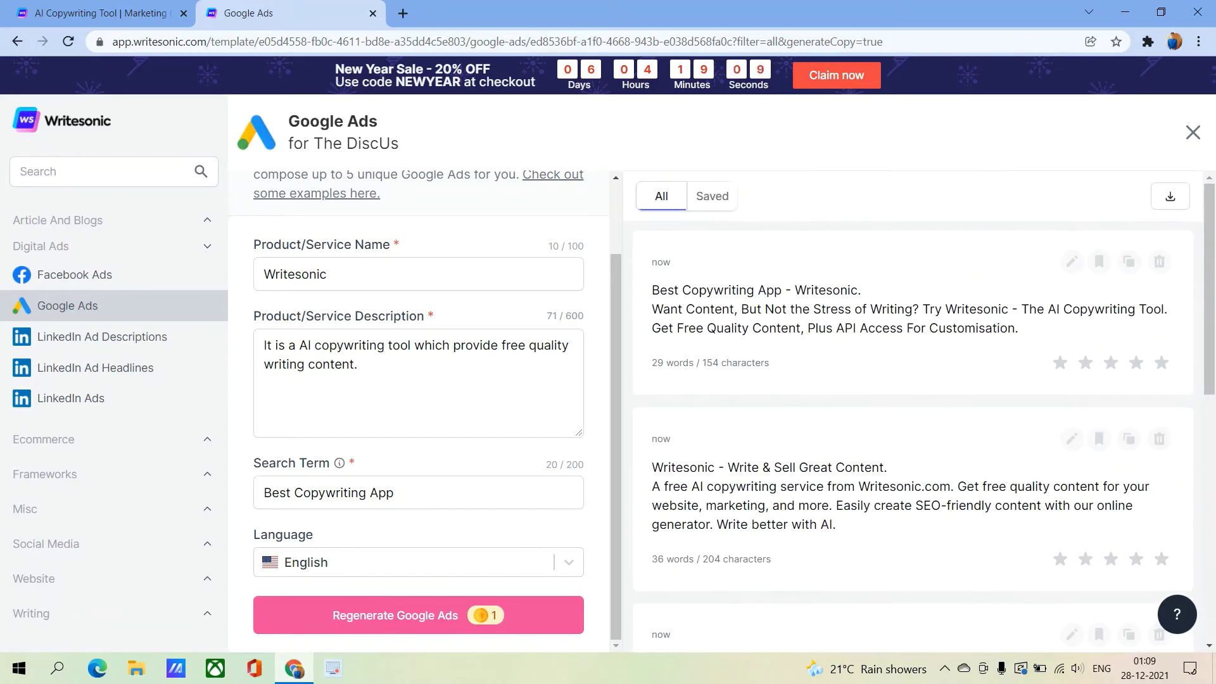
pyautogui.click(1161, 362)
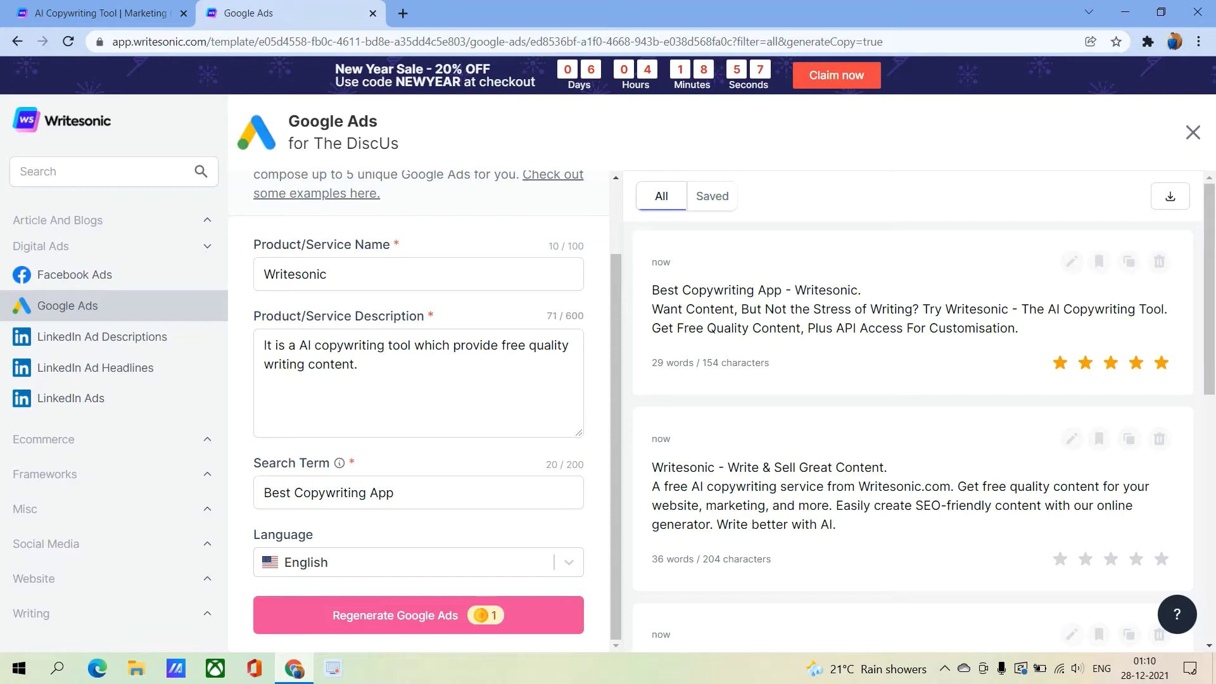
pyautogui.scroll(-2, 912, 428)
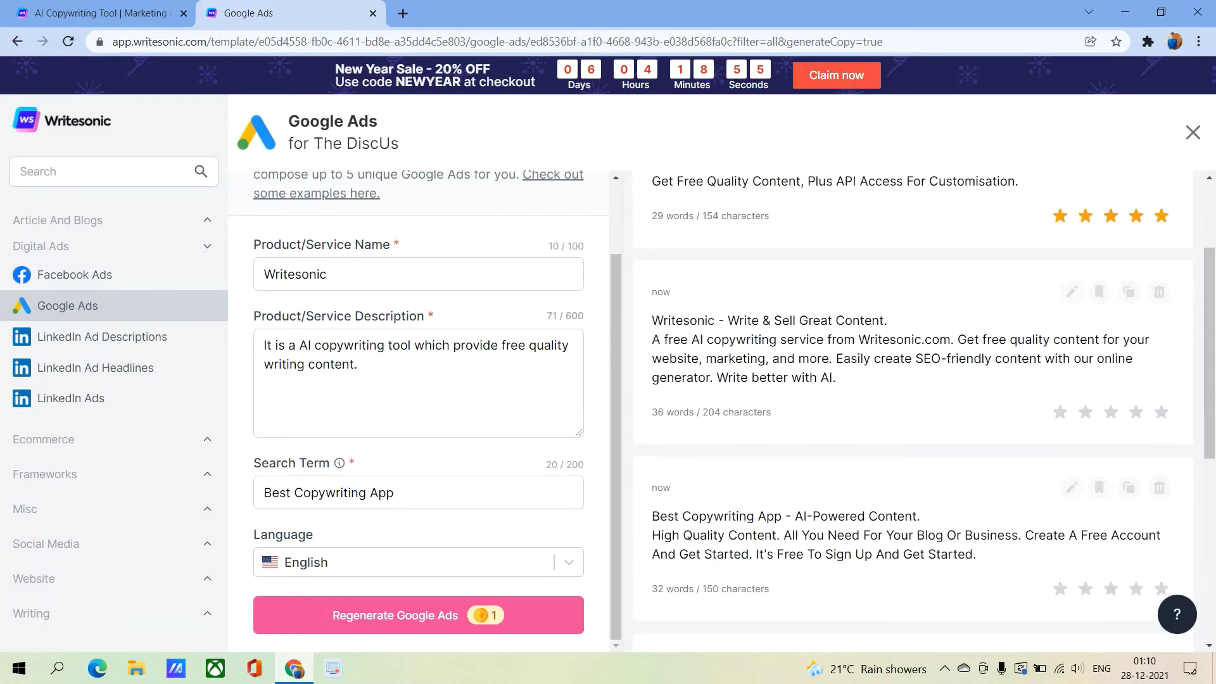
pyautogui.scroll(2, 912, 427)
pyautogui.scroll(-1, 912, 428)
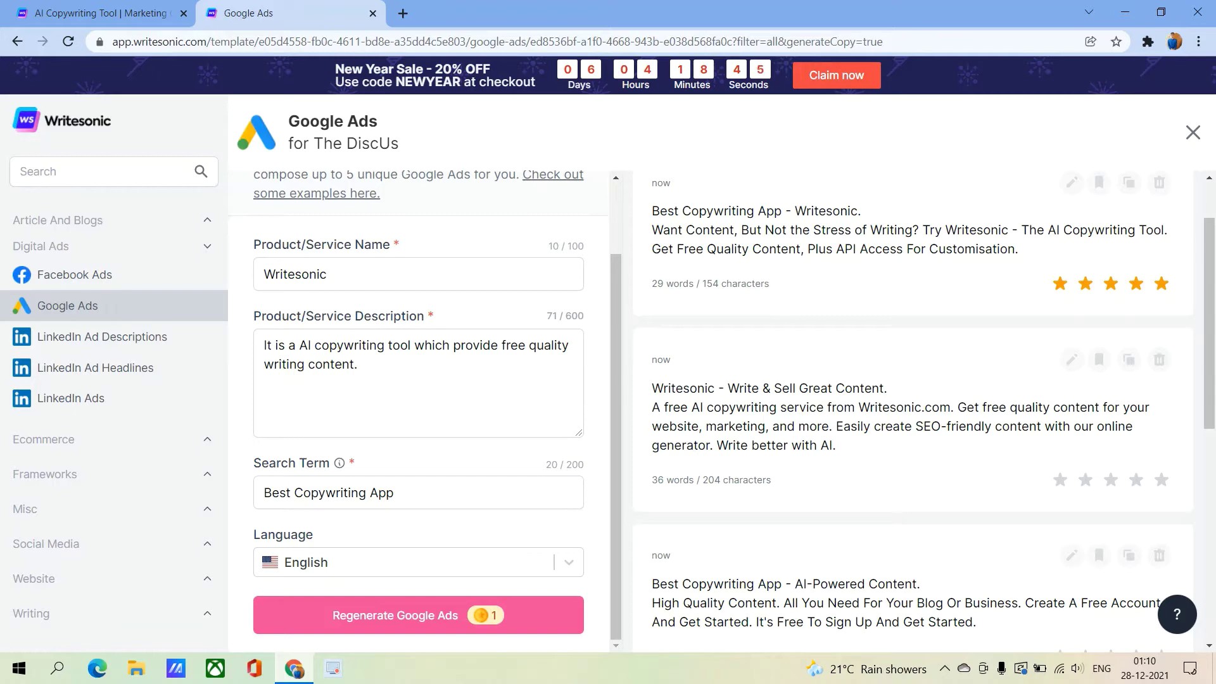
pyautogui.scroll(3, 912, 380)
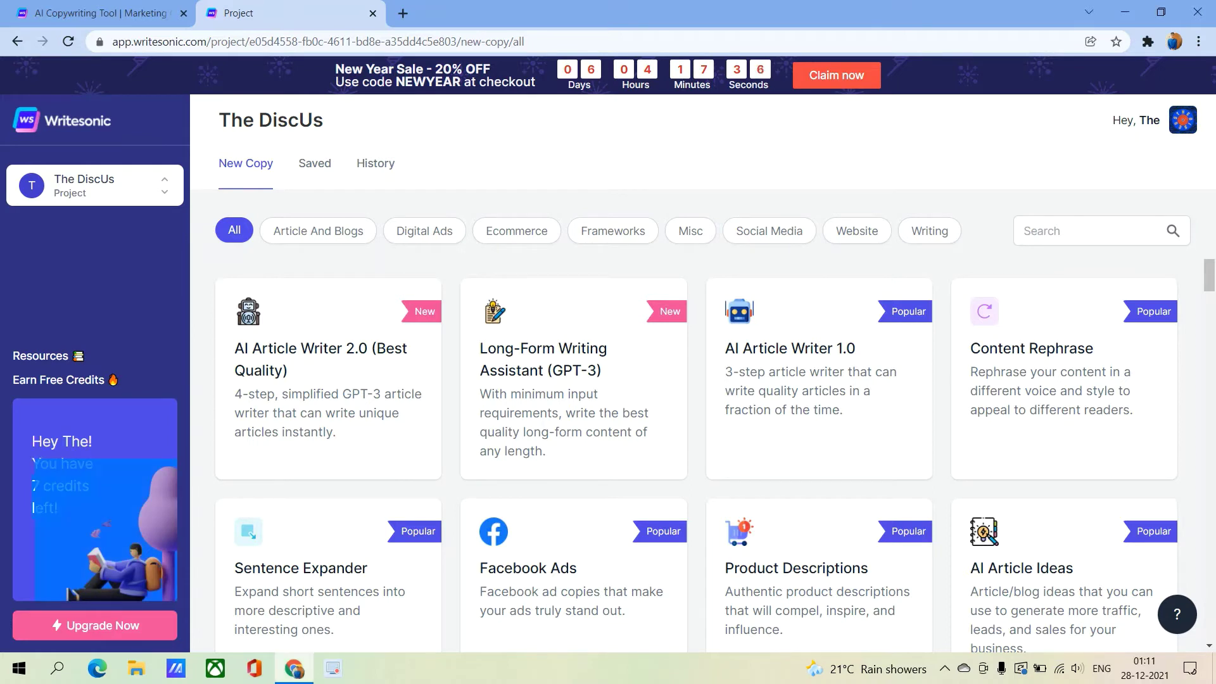
# Filter the templates to Article And Blogs, then switch the filter back to All.
pyautogui.click(318, 231)
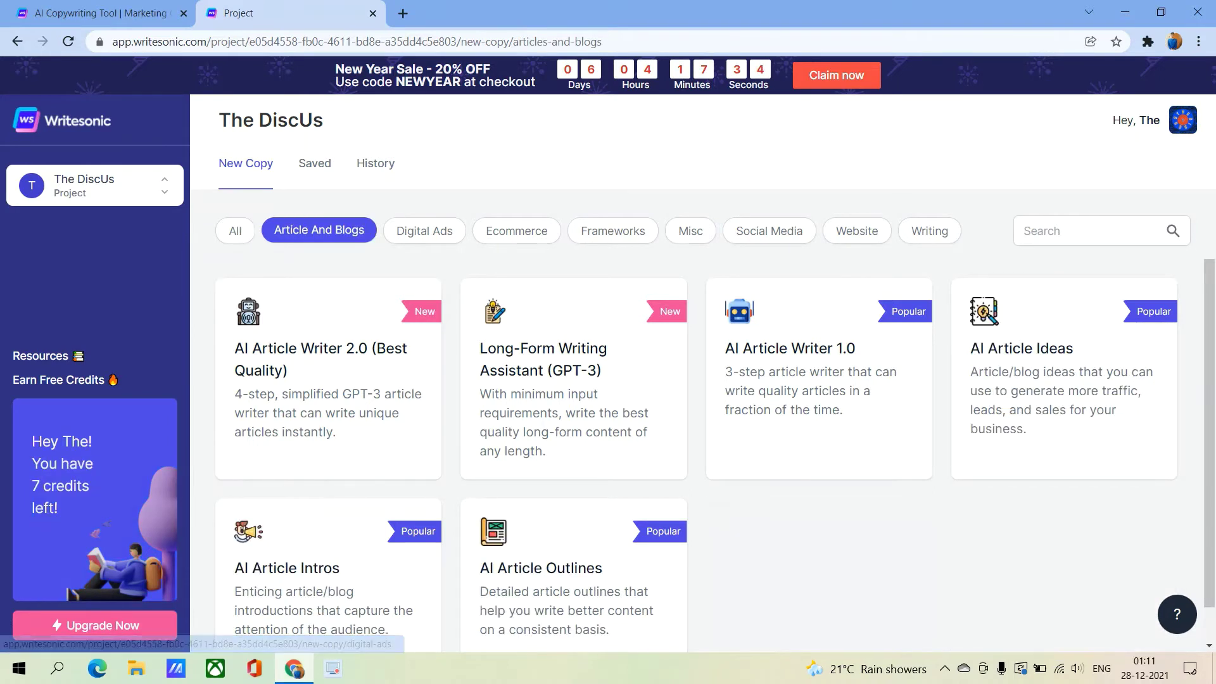
pyautogui.click(234, 231)
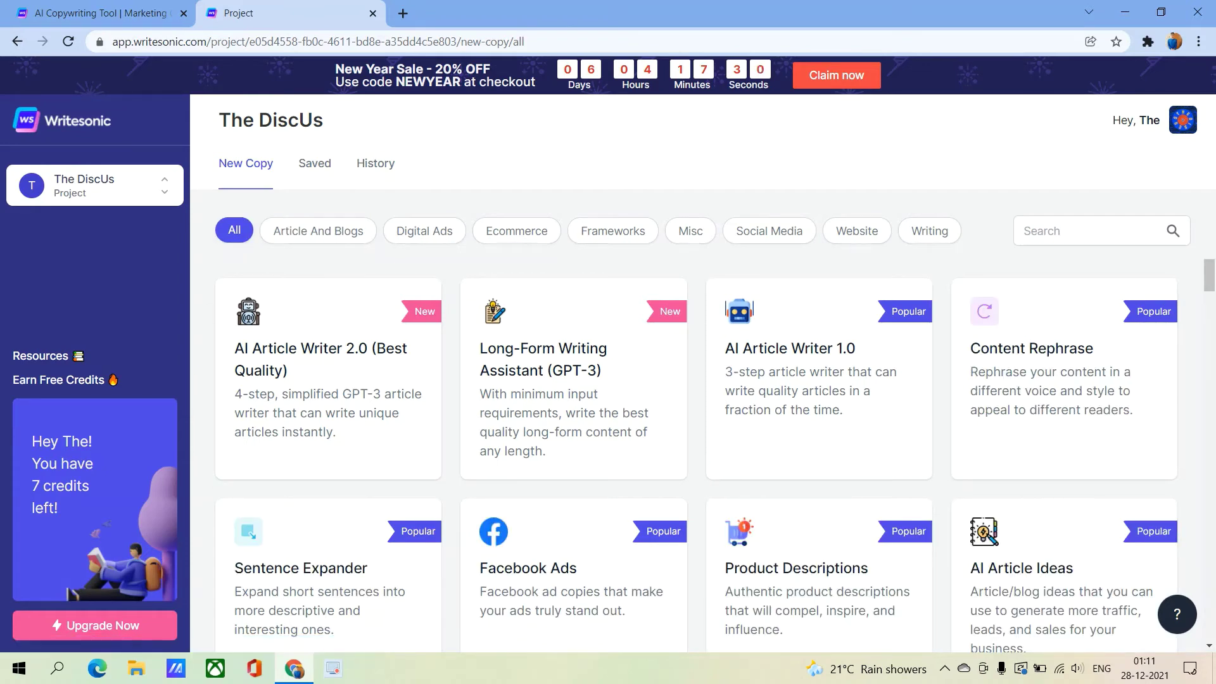
pyautogui.click(95, 625)
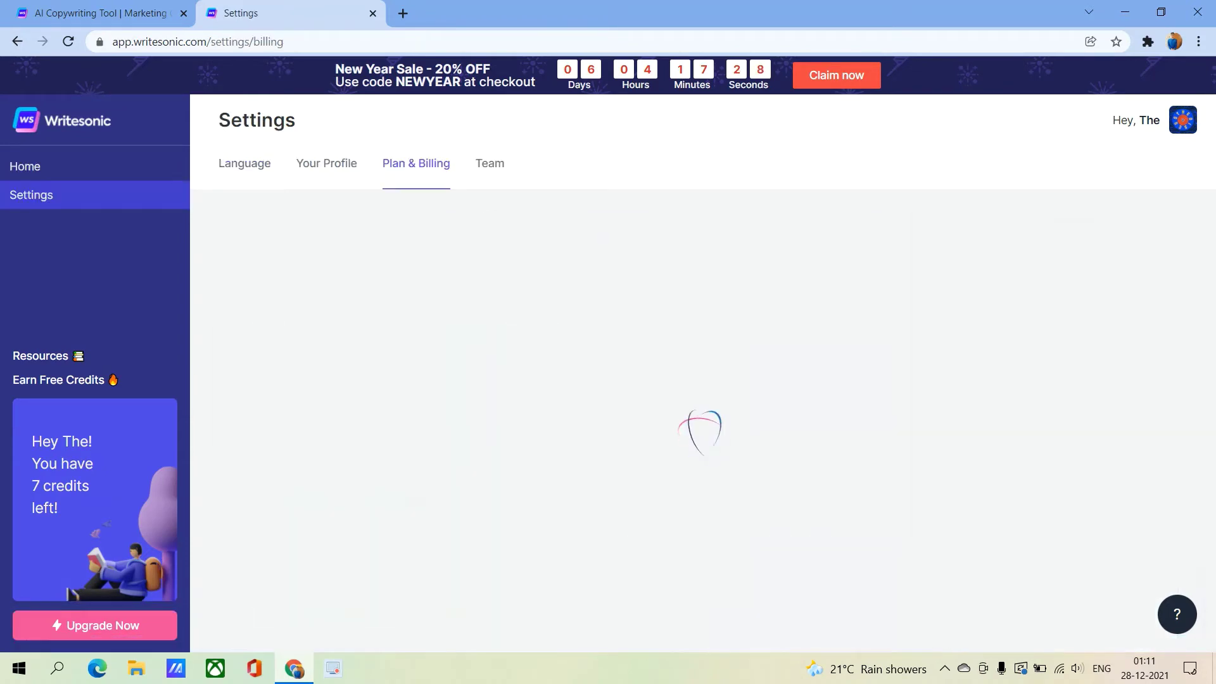
pyautogui.scroll(-2, 693, 428)
pyautogui.scroll(-2, 694, 428)
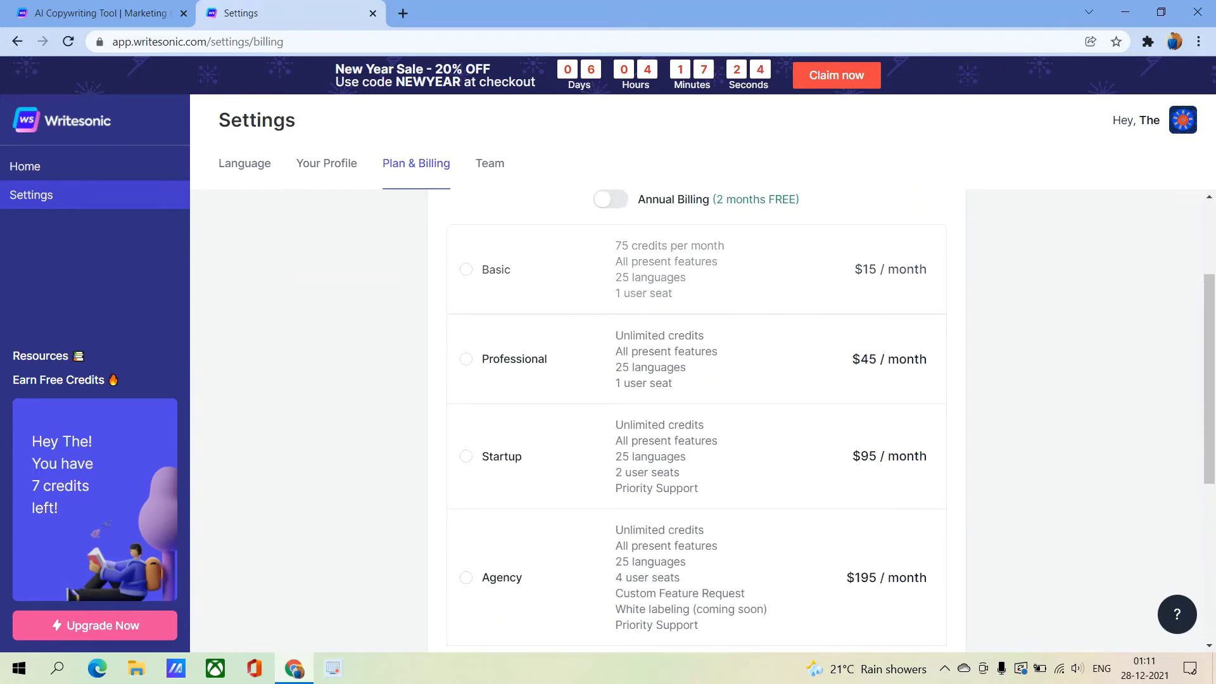
pyautogui.scroll(3, 694, 380)
pyautogui.click(58, 379)
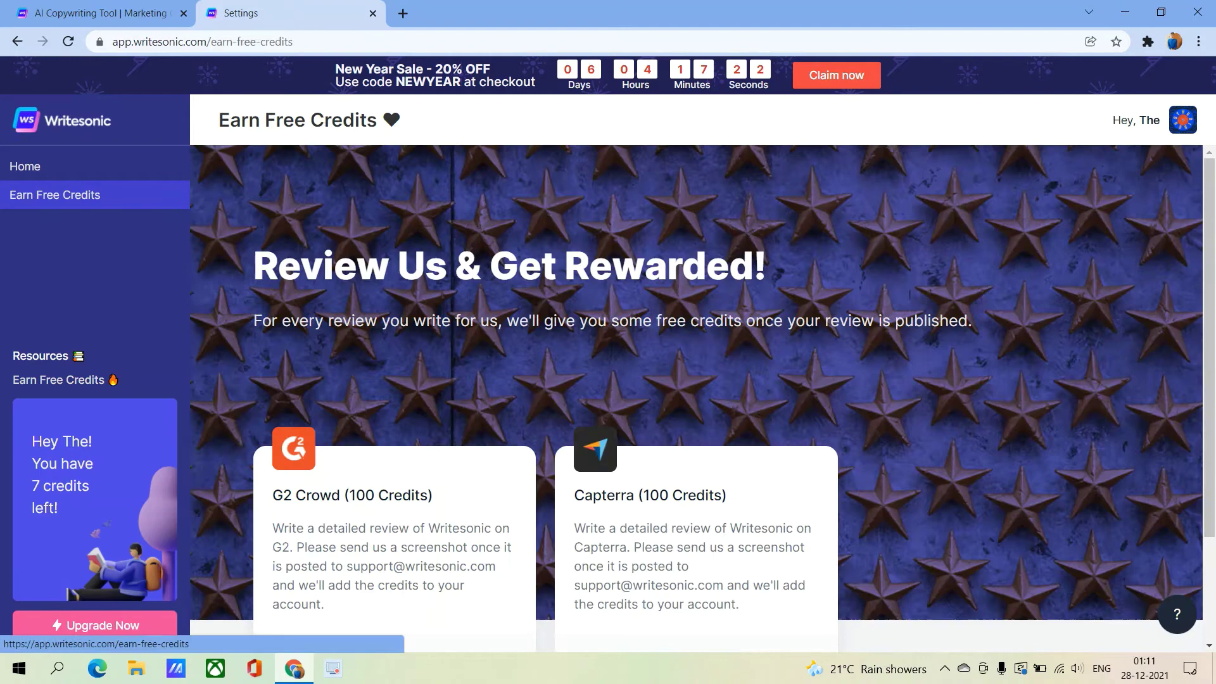
pyautogui.scroll(-2, 693, 380)
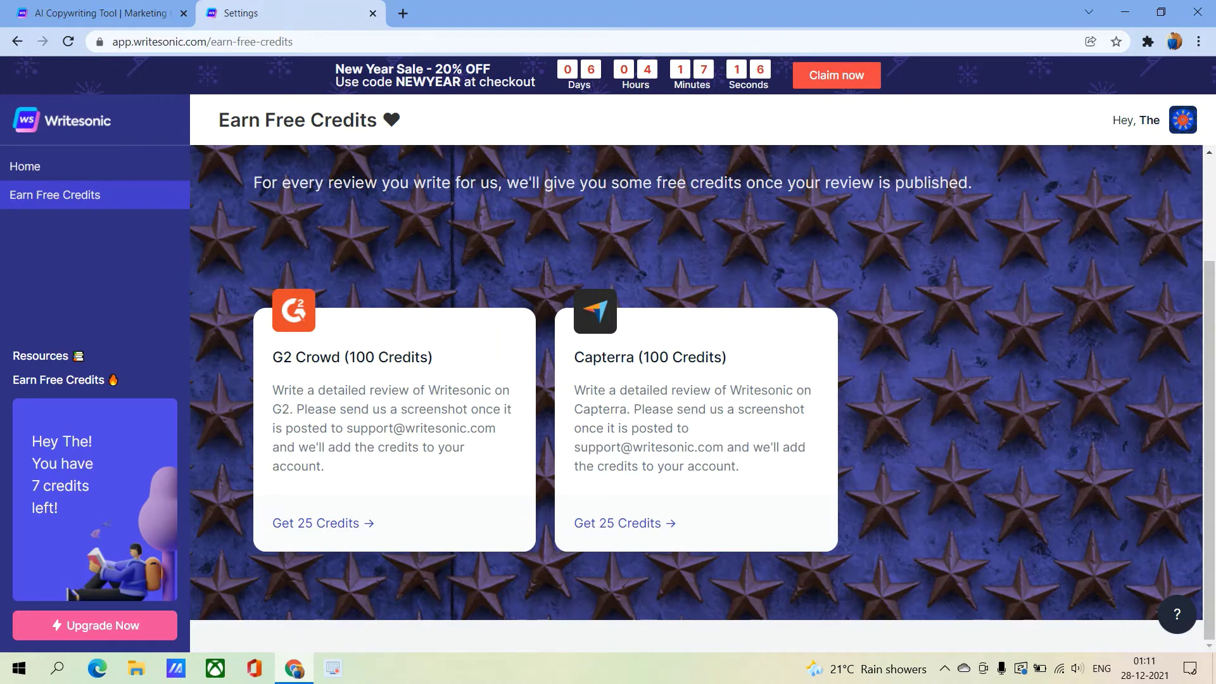
pyautogui.scroll(3, 665, 380)
pyautogui.scroll(-1, 665, 381)
pyautogui.scroll(1, 665, 380)
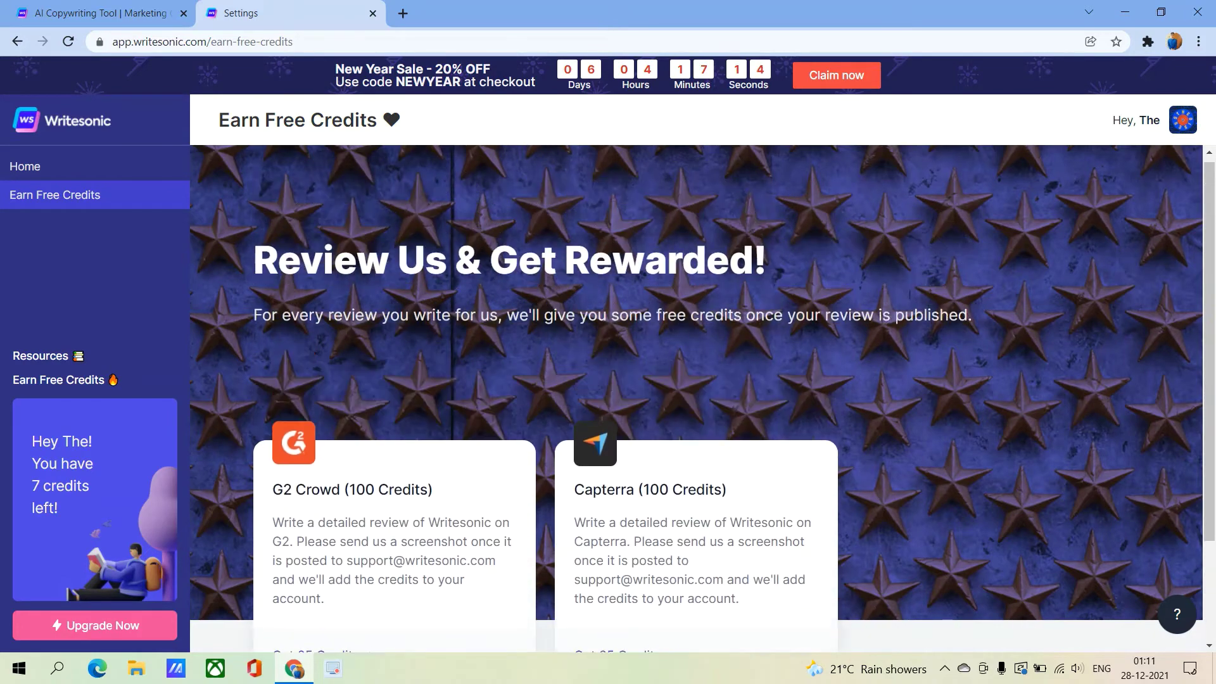
pyautogui.scroll(1, 665, 381)
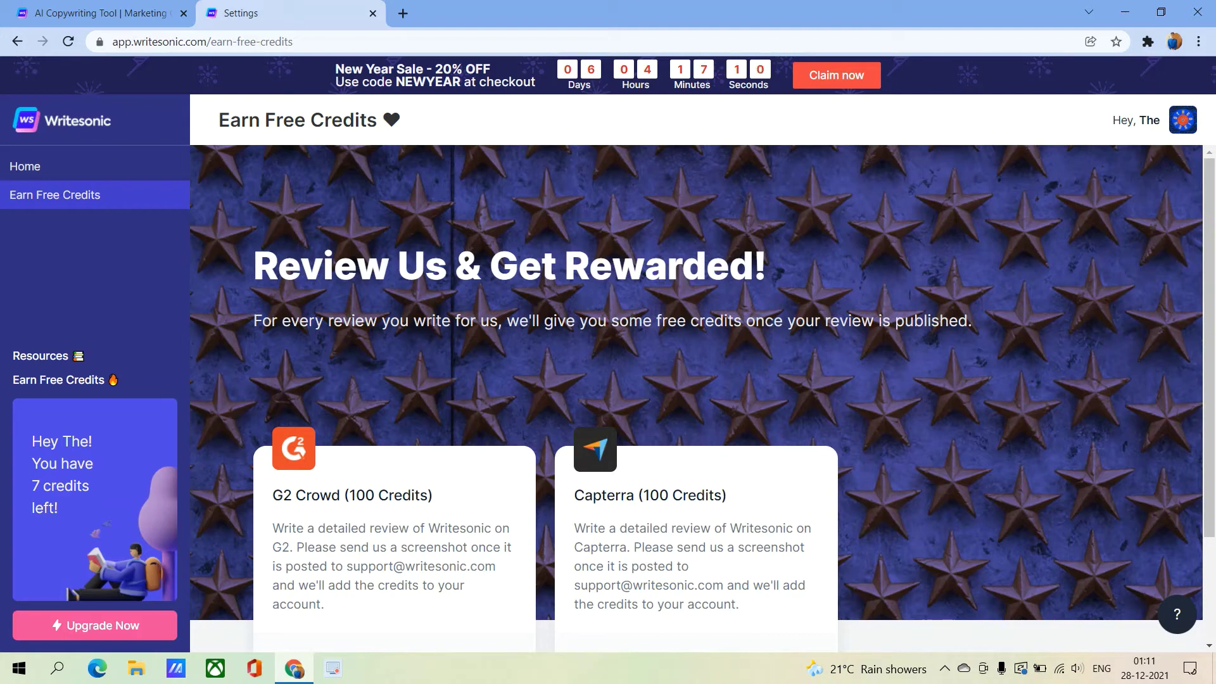
pyautogui.scroll(-3, 693, 381)
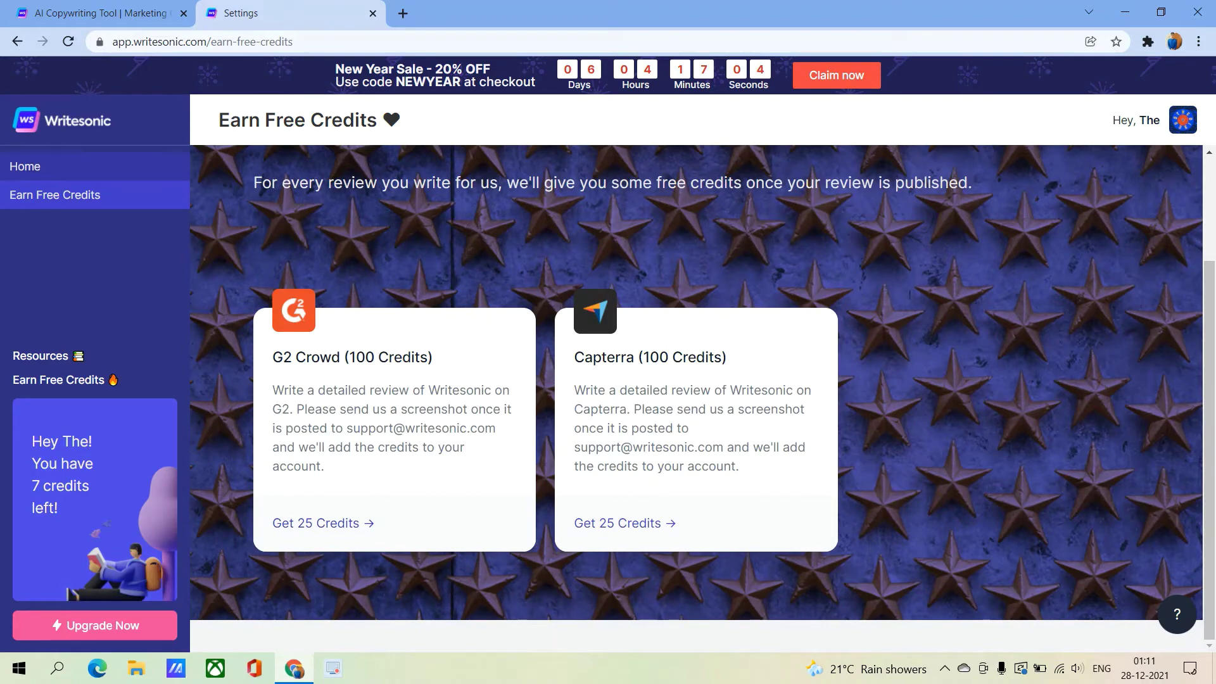
pyautogui.click(24, 166)
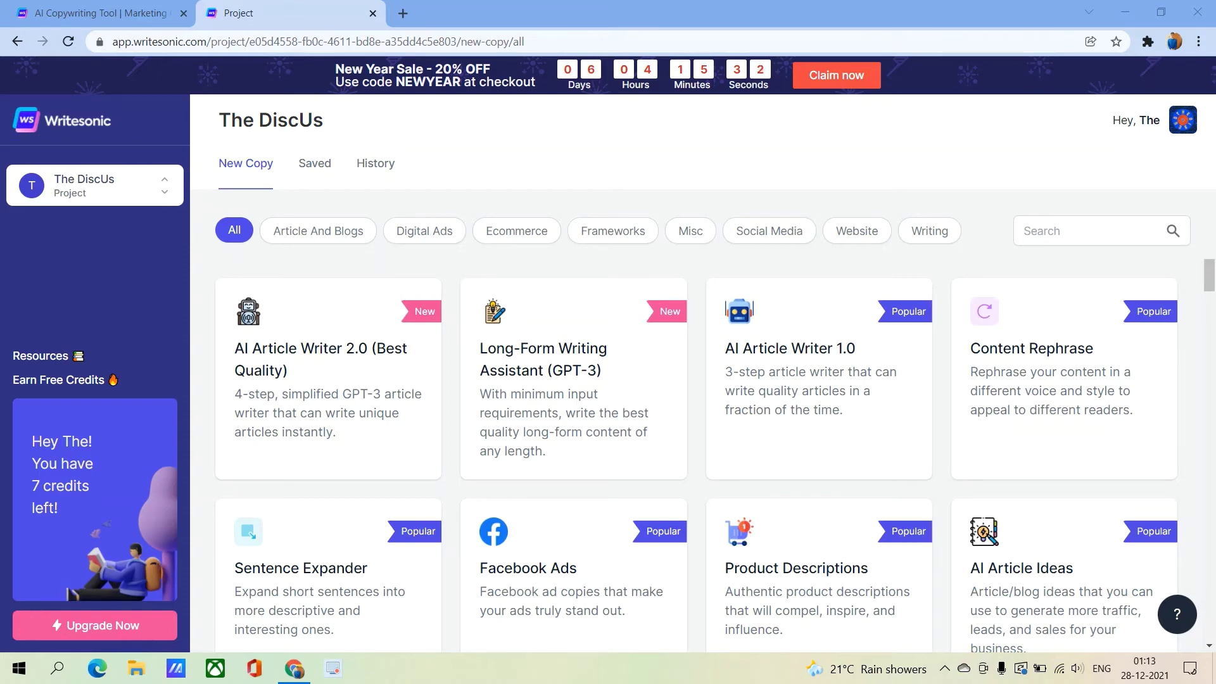
pyautogui.scroll(-5, 817, 409)
pyautogui.scroll(2, 818, 408)
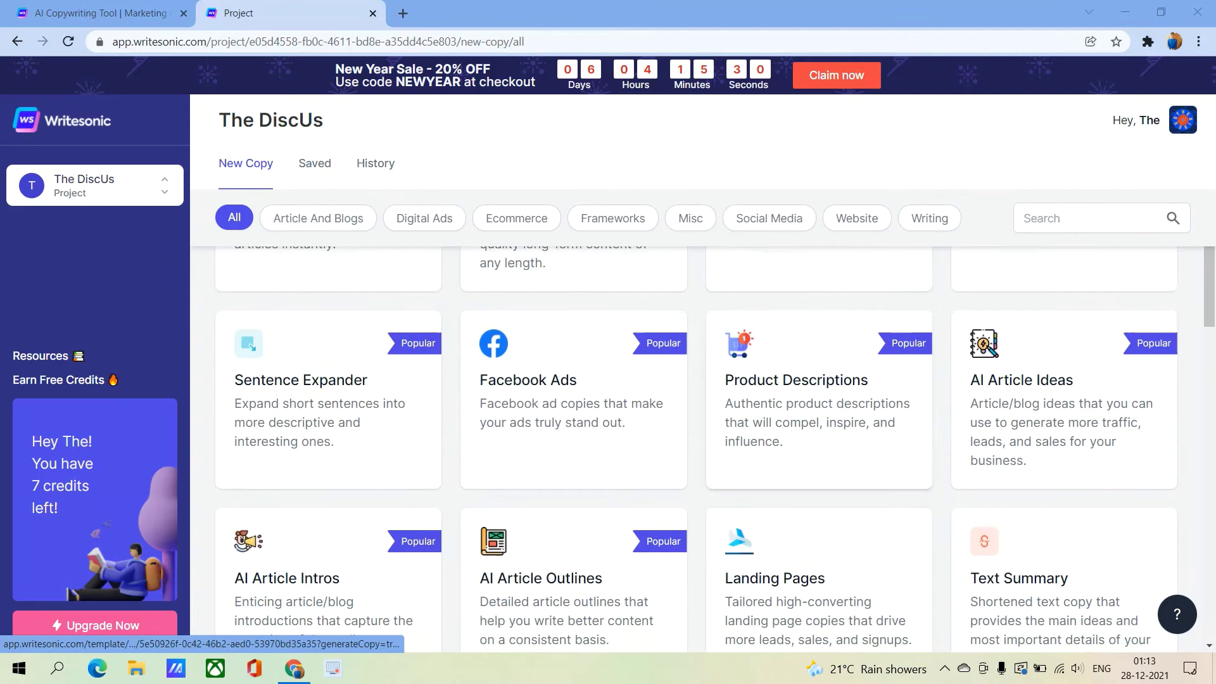
pyautogui.scroll(-3, 817, 409)
pyautogui.scroll(-2, 818, 409)
pyautogui.scroll(4, 817, 409)
pyautogui.scroll(4, 817, 409)
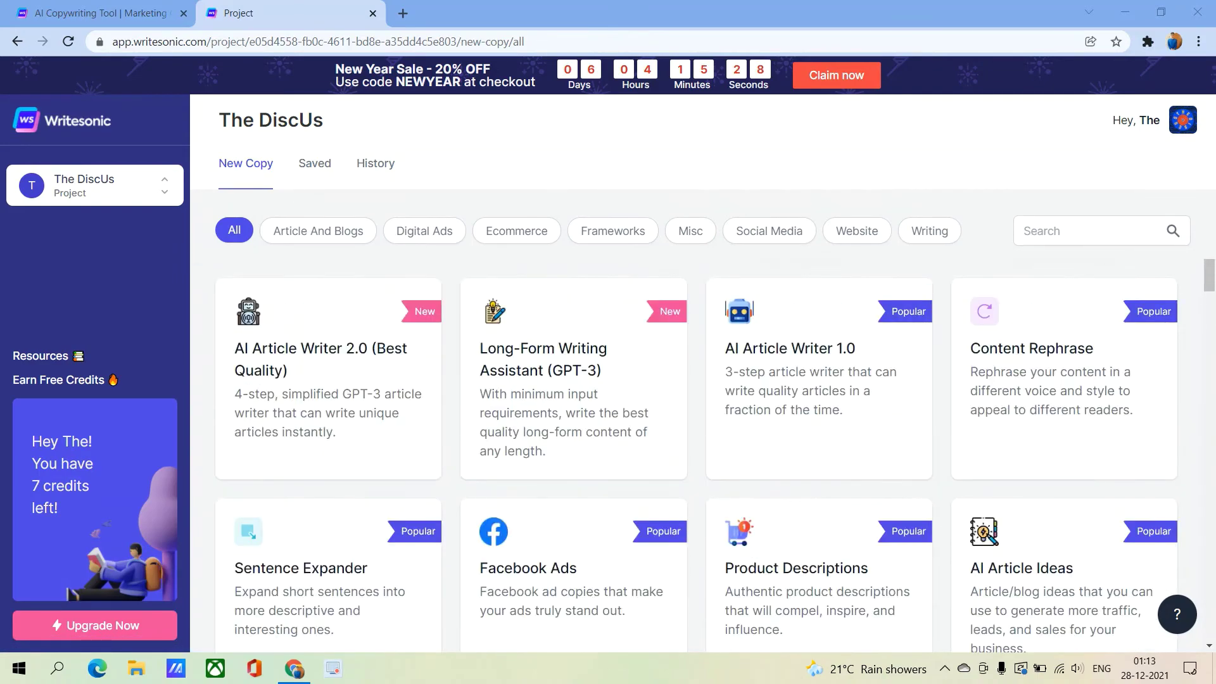
pyautogui.scroll(-2, 816, 408)
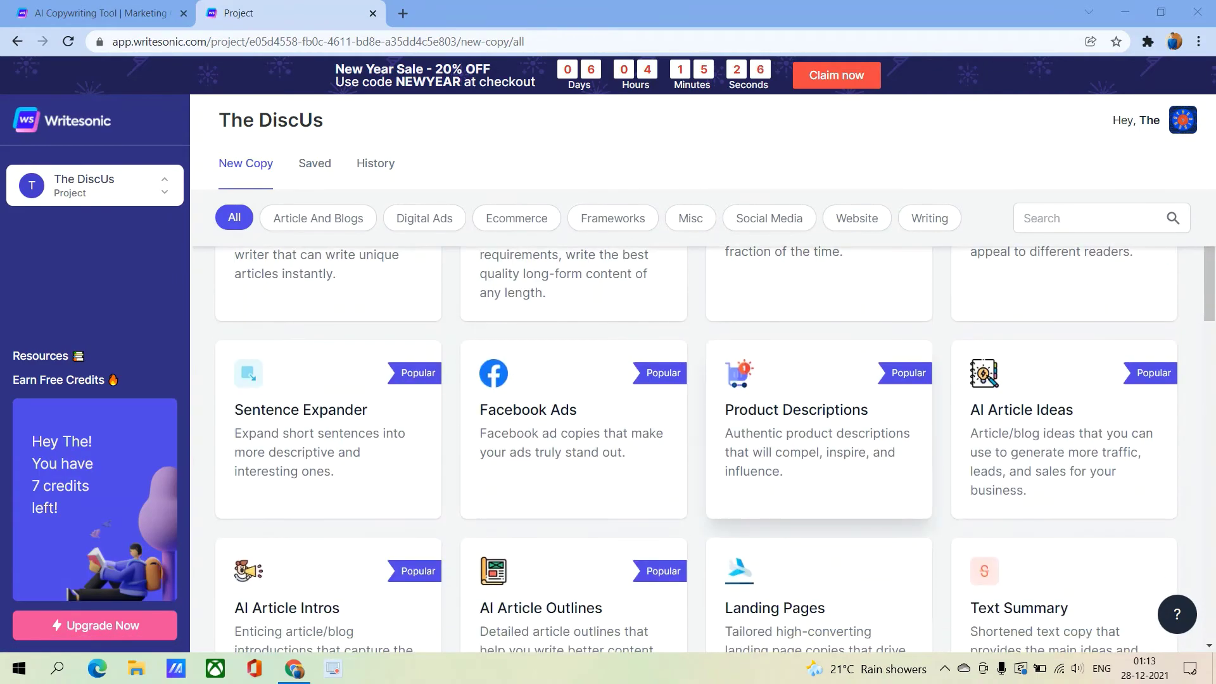
pyautogui.scroll(3, 818, 408)
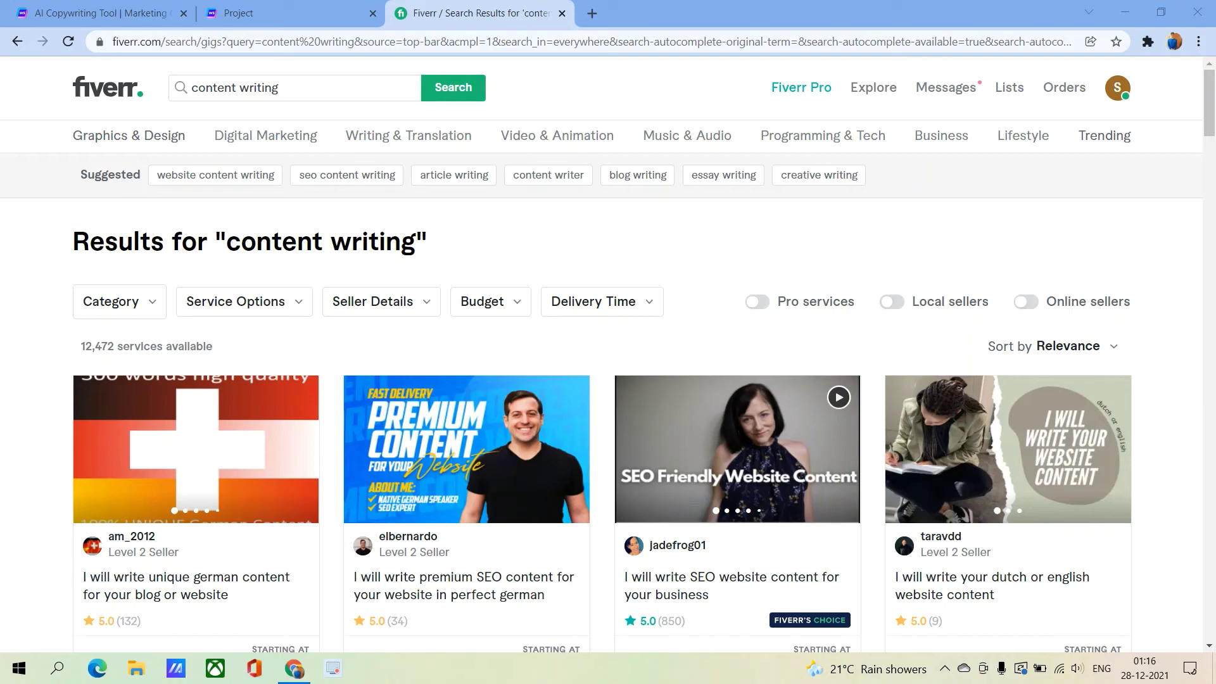
pyautogui.scroll(-2, 609, 380)
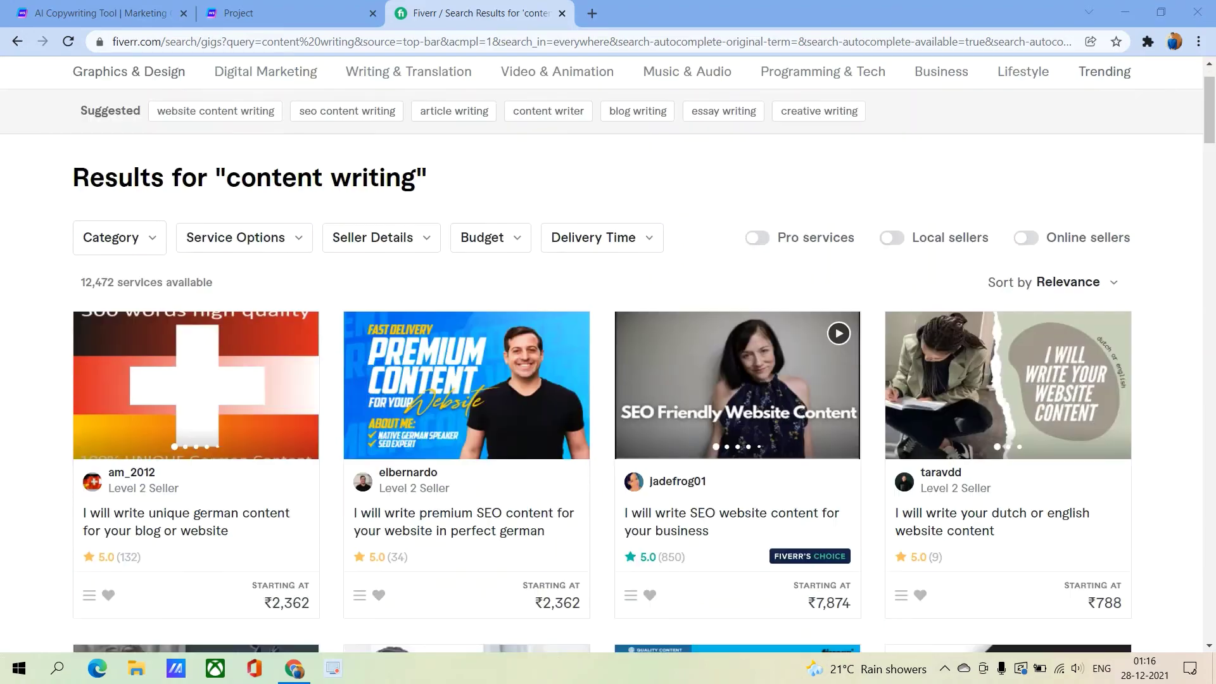
pyautogui.scroll(-5, 608, 380)
pyautogui.scroll(-3, 608, 380)
pyautogui.scroll(3, 608, 380)
pyautogui.scroll(-5, 607, 380)
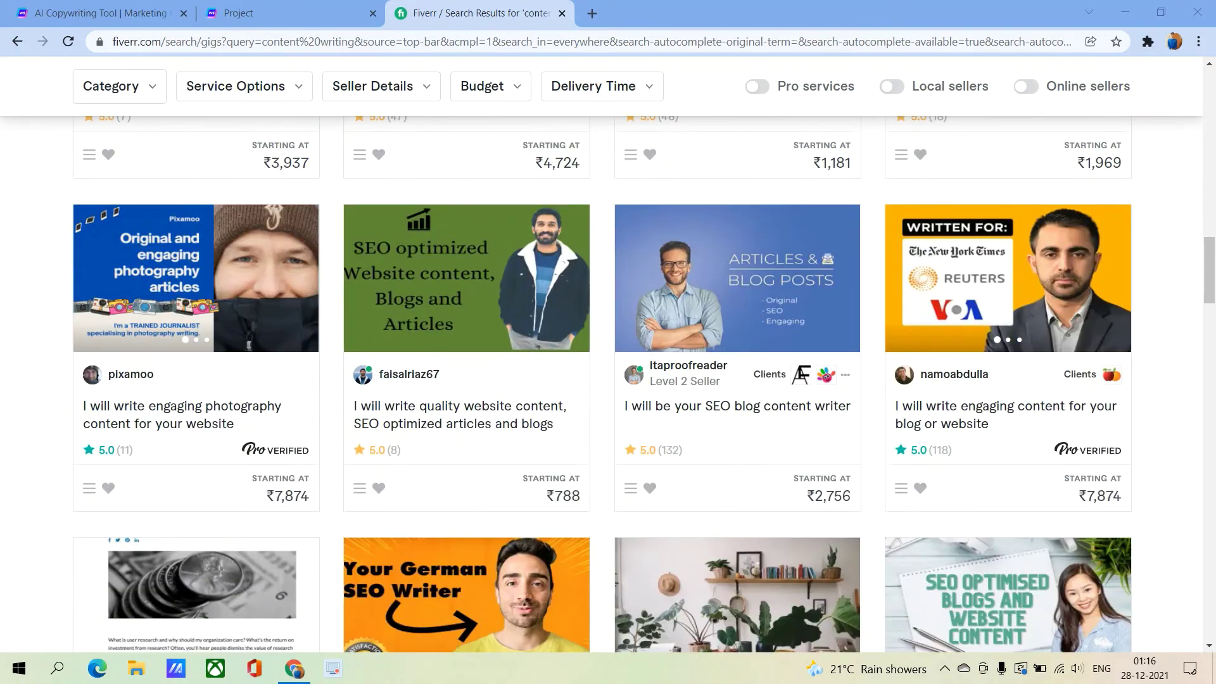
pyautogui.scroll(-3, 608, 380)
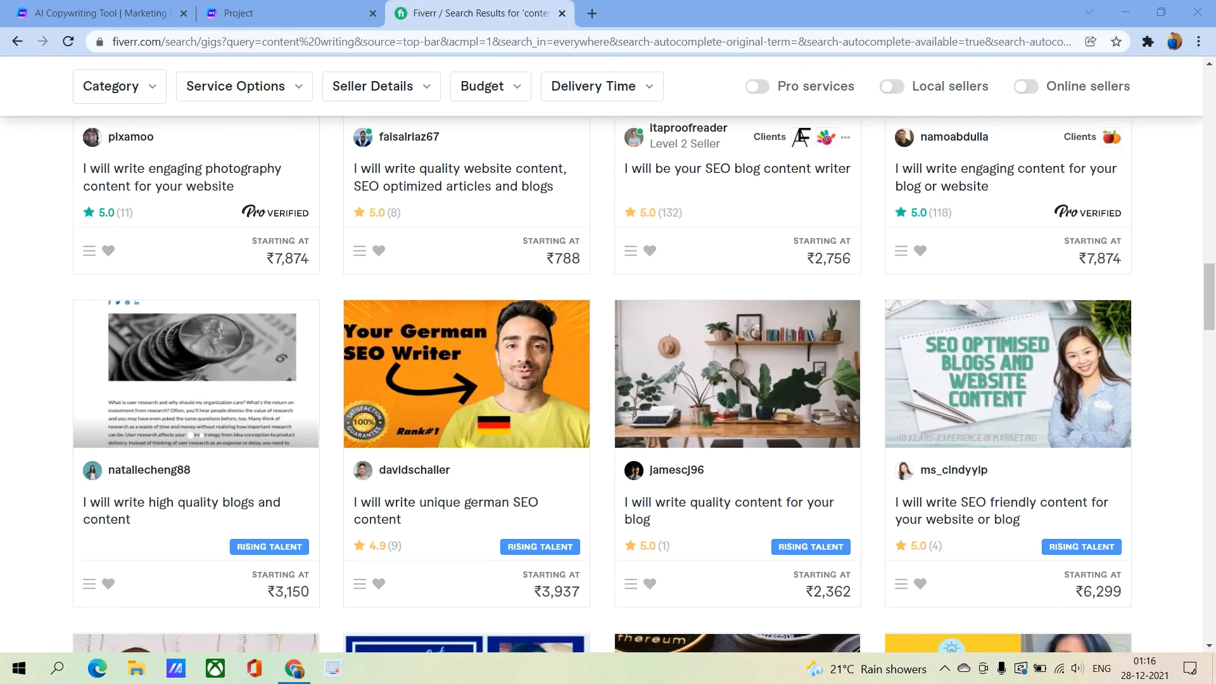
pyautogui.scroll(4, 607, 380)
pyautogui.scroll(4, 609, 380)
pyautogui.scroll(3, 607, 380)
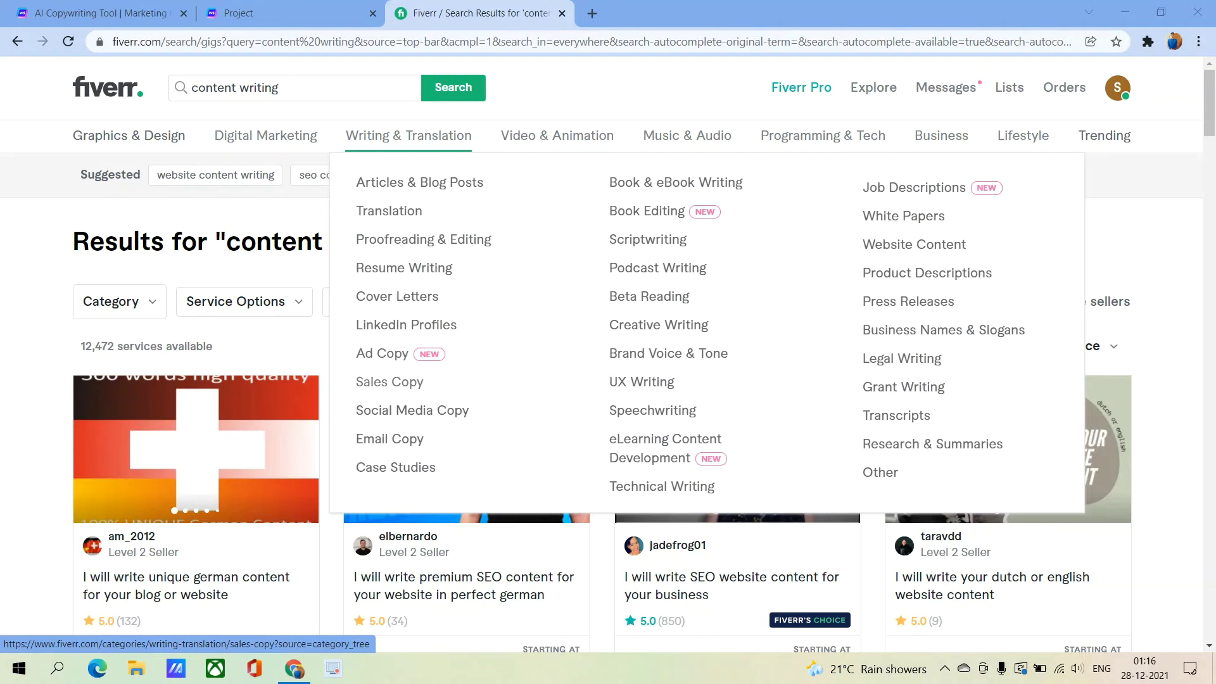
# Return from Fiverr's content writing results to the Writesonic Project tab.
pyautogui.click(285, 12)
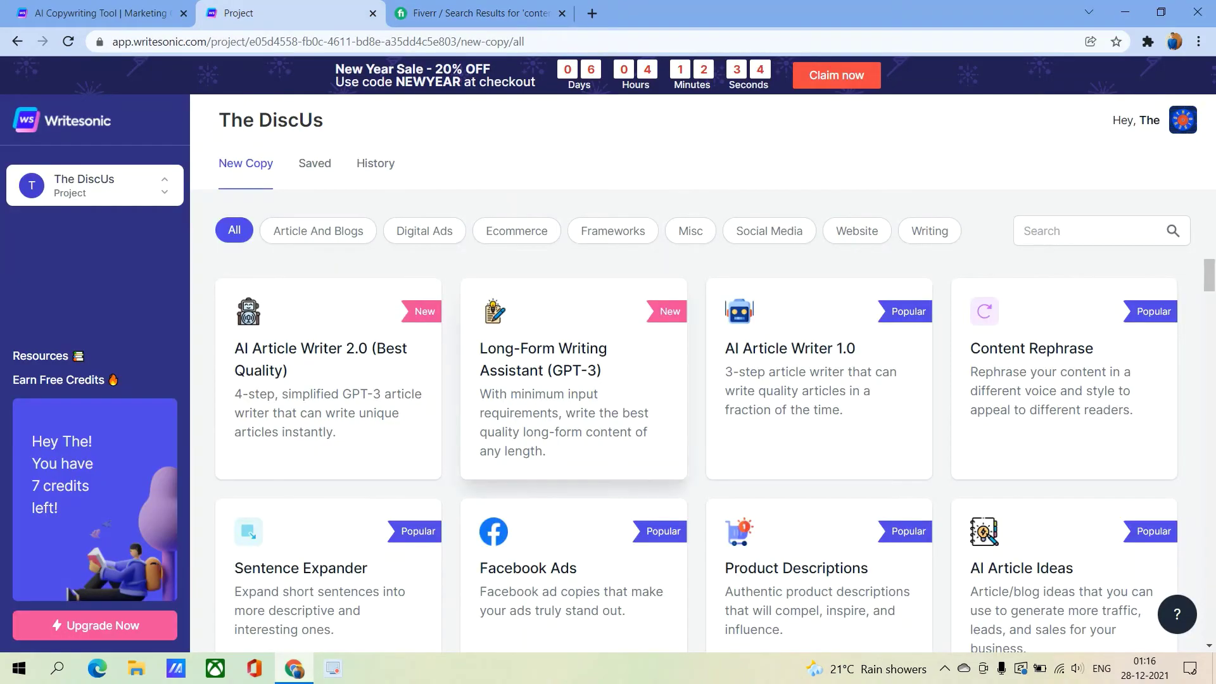
pyautogui.scroll(-5, 574, 475)
pyautogui.scroll(-5, 575, 475)
pyautogui.scroll(-5, 574, 476)
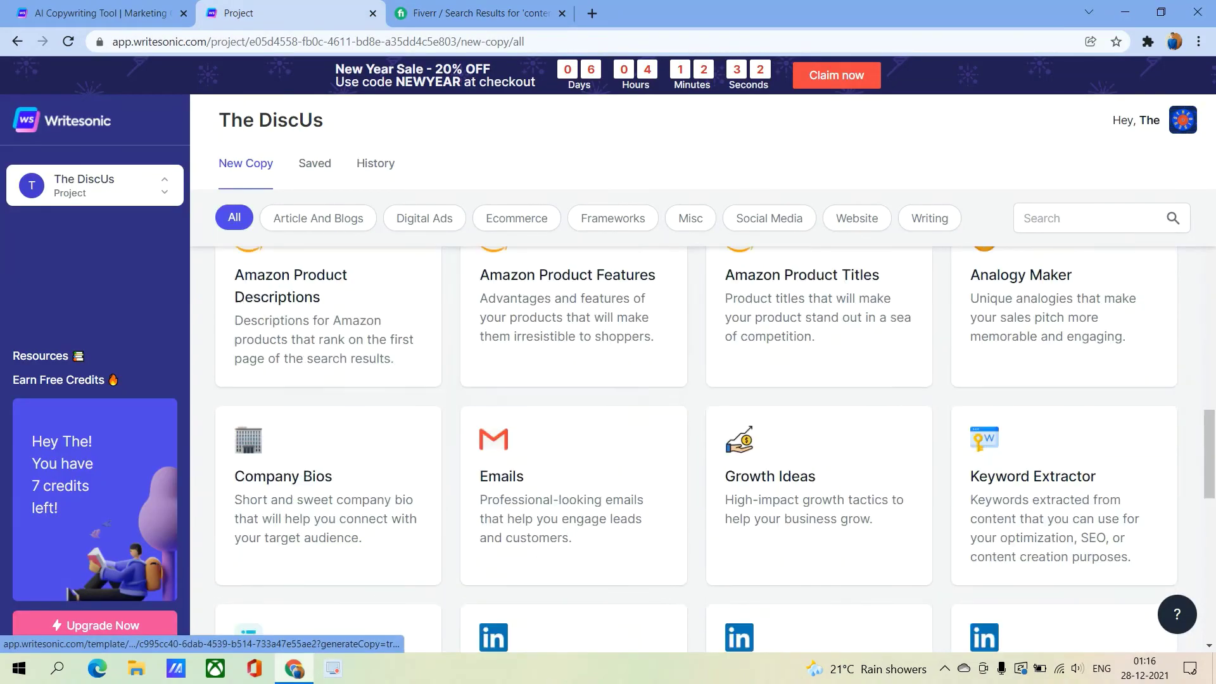
pyautogui.scroll(-3, 574, 474)
pyautogui.scroll(-3, 574, 475)
pyautogui.scroll(5, 573, 475)
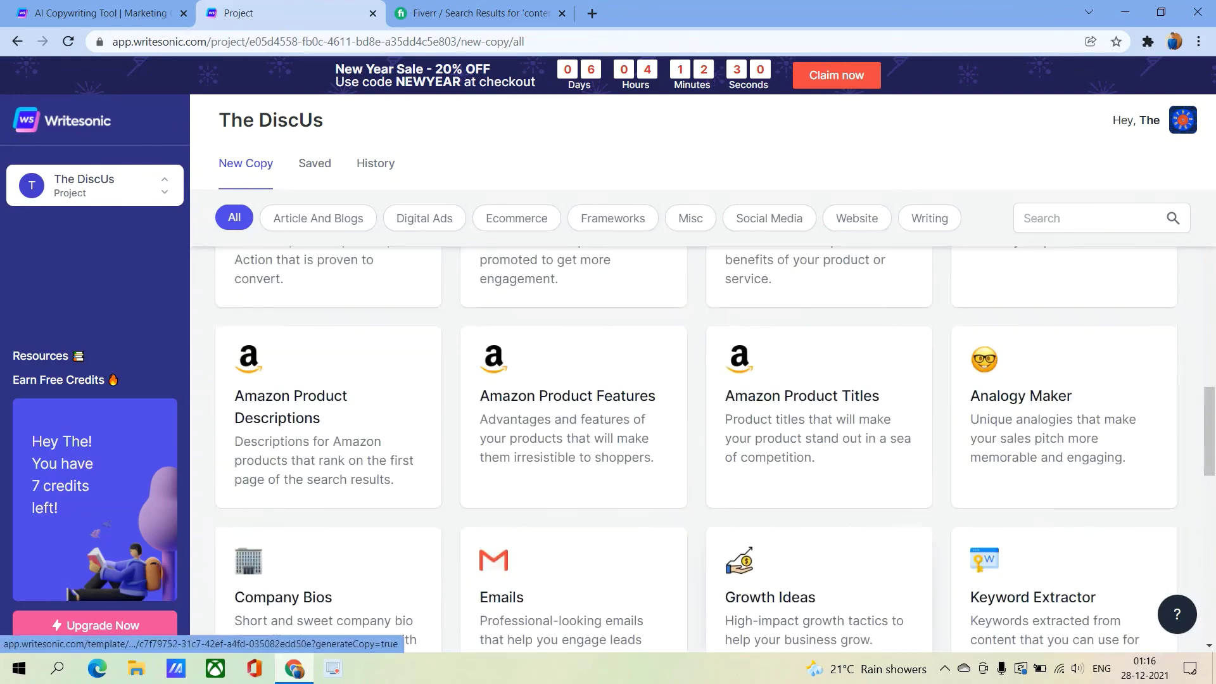
pyautogui.scroll(5, 573, 475)
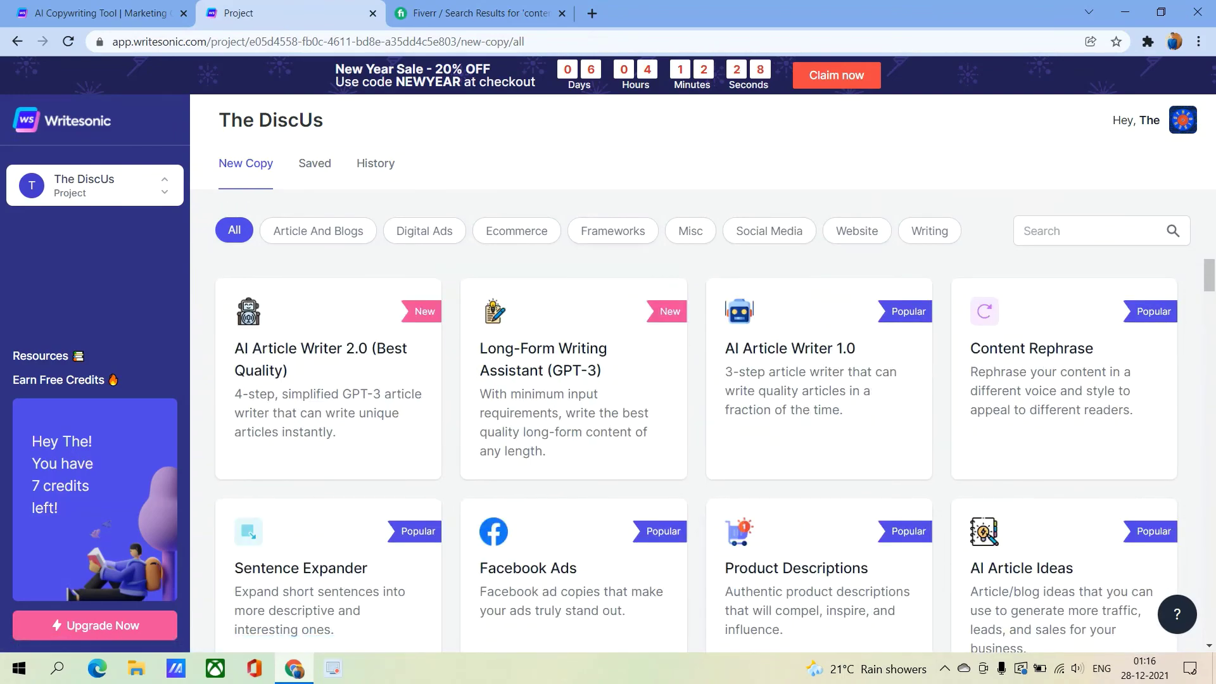
# Switch between the Fiverr and Writesonic Project tabs, then close the Fiverr tab.
pyautogui.click(476, 13)
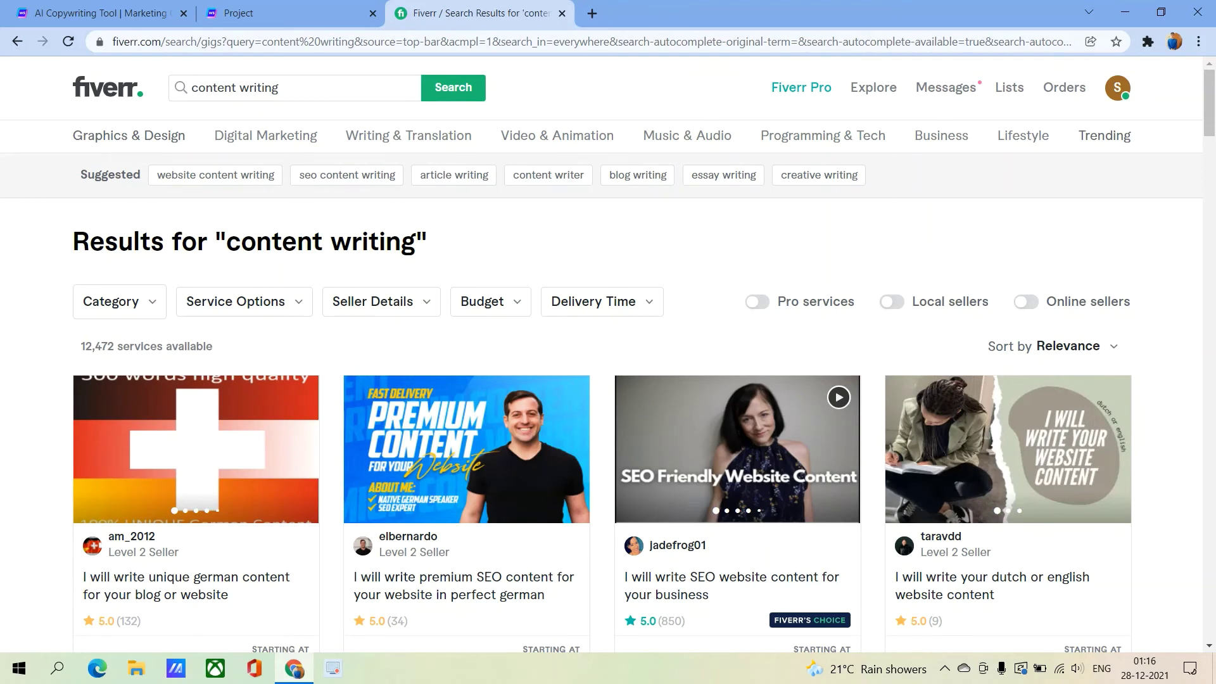
pyautogui.click(285, 12)
pyautogui.click(480, 12)
pyautogui.click(285, 12)
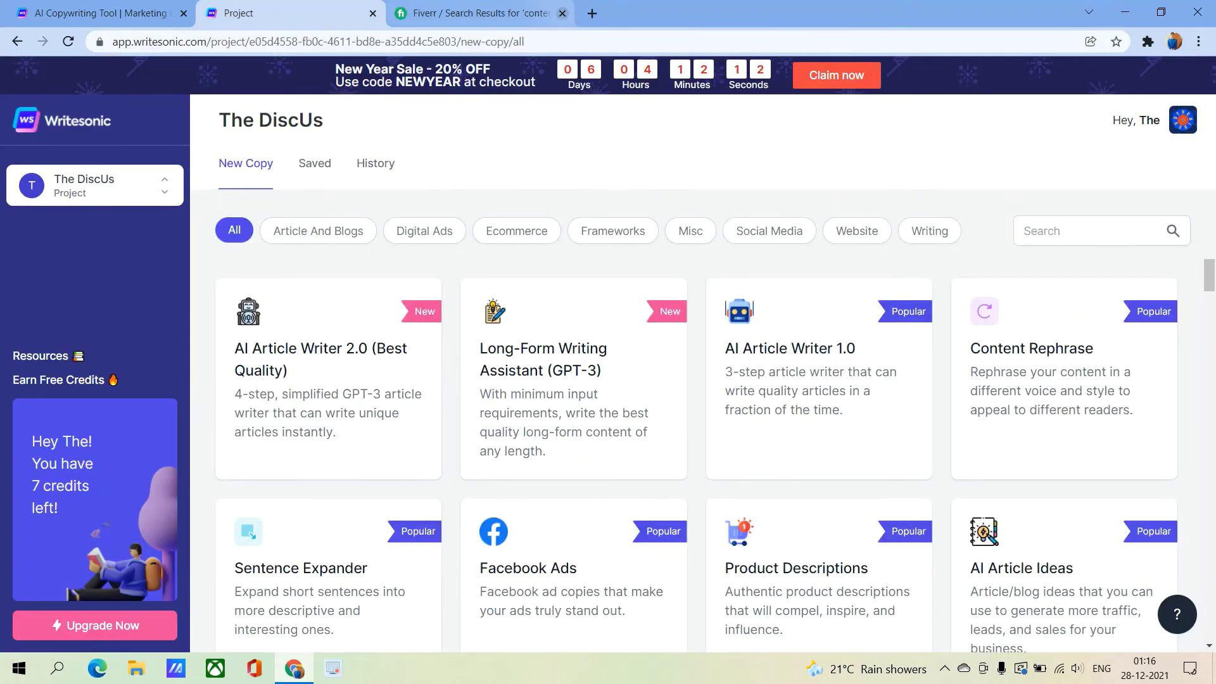
pyautogui.click(563, 12)
pyautogui.click(100, 13)
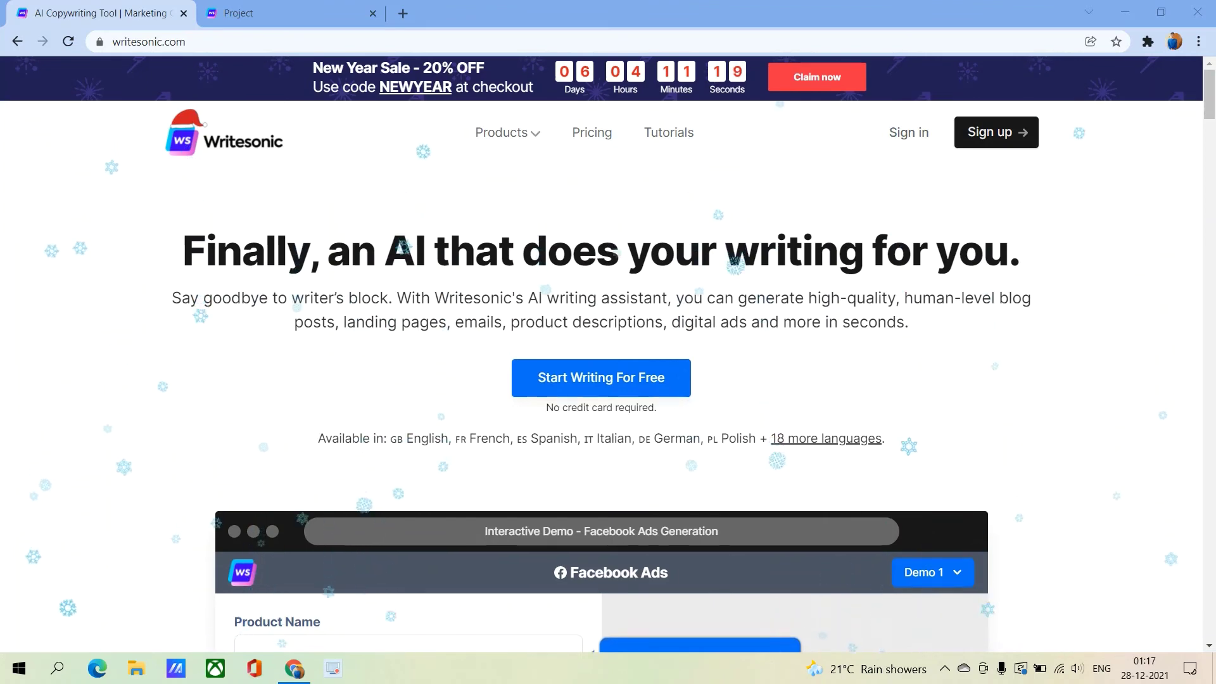
pyautogui.scroll(-2, 609, 380)
pyautogui.scroll(-2, 608, 380)
pyautogui.scroll(-2, 608, 380)
pyautogui.scroll(-3, 608, 380)
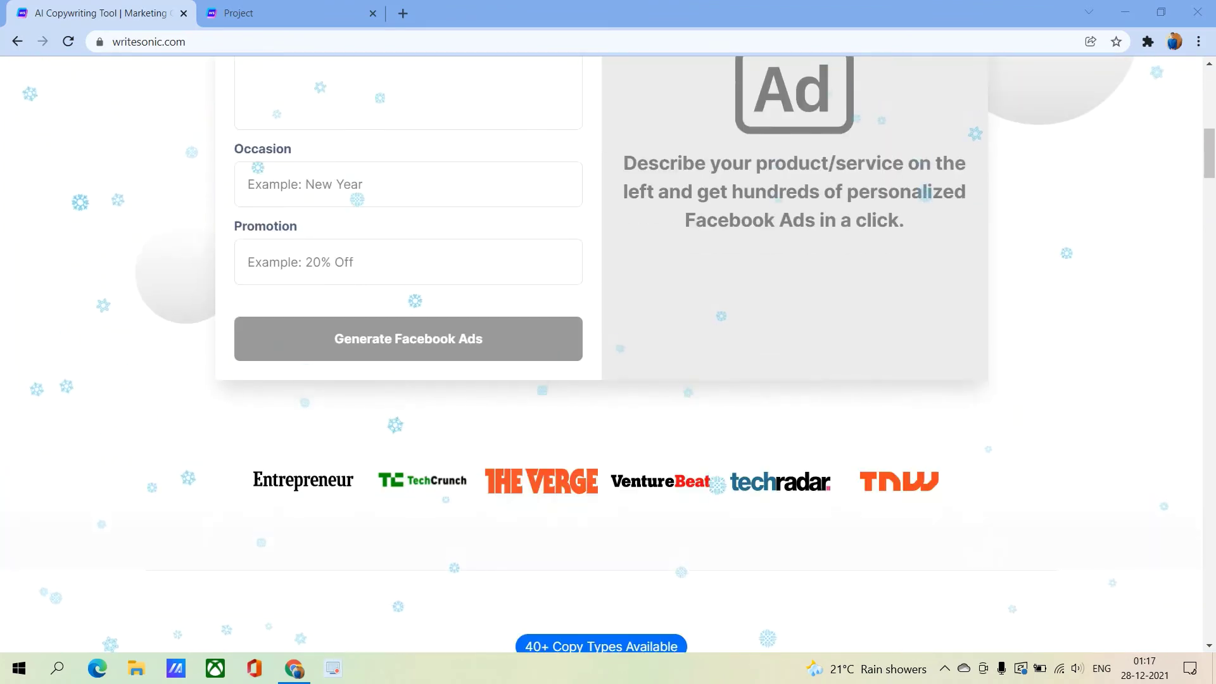
pyautogui.scroll(-3, 609, 380)
pyautogui.scroll(-3, 607, 381)
pyautogui.scroll(-3, 608, 380)
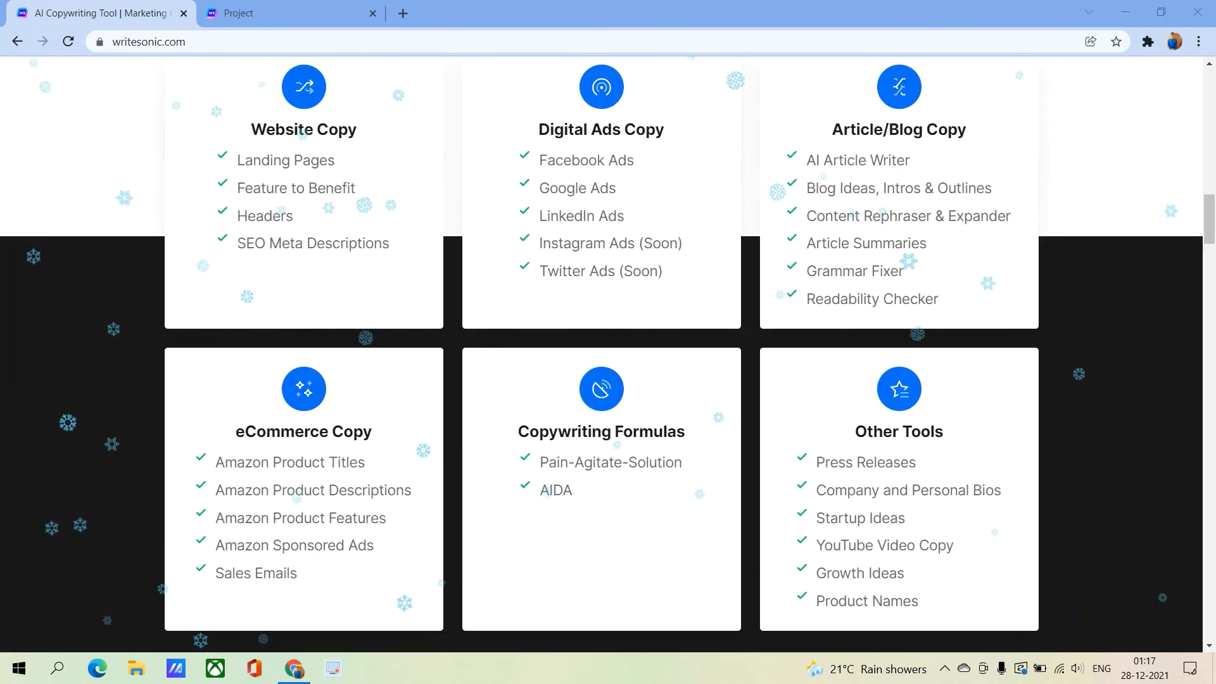
pyautogui.scroll(-3, 608, 380)
pyautogui.scroll(-3, 608, 379)
pyautogui.scroll(-3, 607, 381)
pyautogui.scroll(-3, 607, 381)
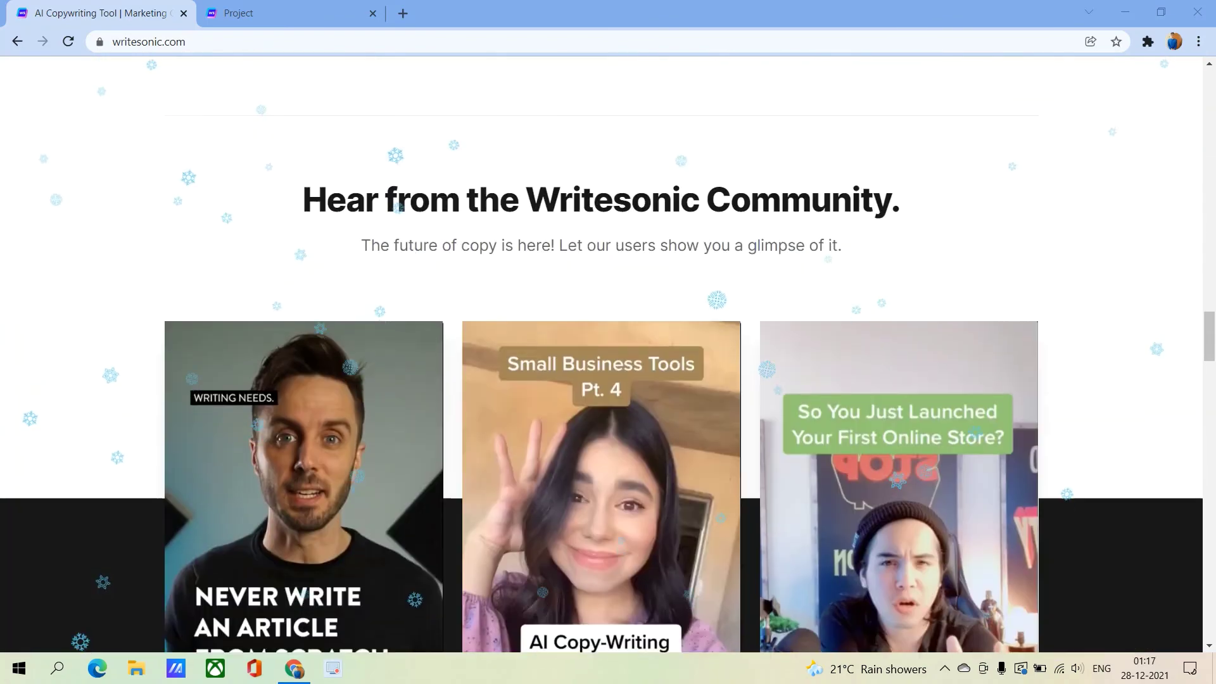
pyautogui.scroll(-4, 609, 379)
pyautogui.scroll(2, 609, 380)
pyautogui.scroll(2, 608, 380)
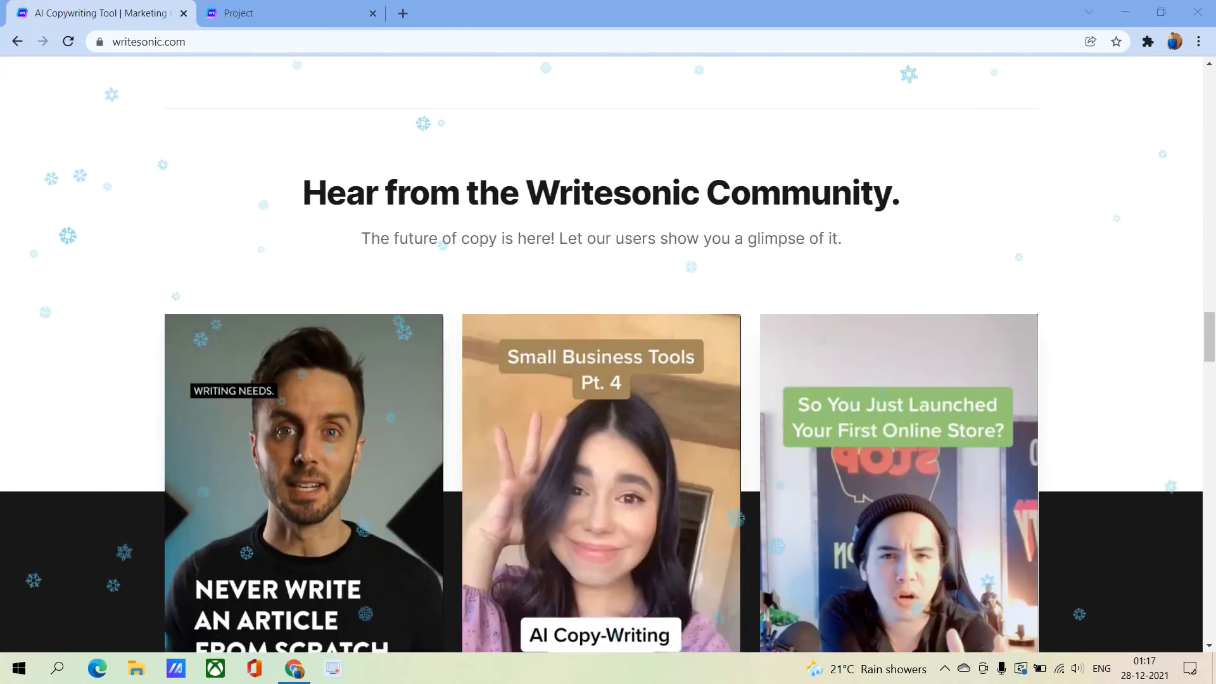
pyautogui.scroll(-3, 609, 381)
pyautogui.scroll(2, 608, 380)
pyautogui.scroll(-2, 607, 380)
pyautogui.scroll(-3, 608, 380)
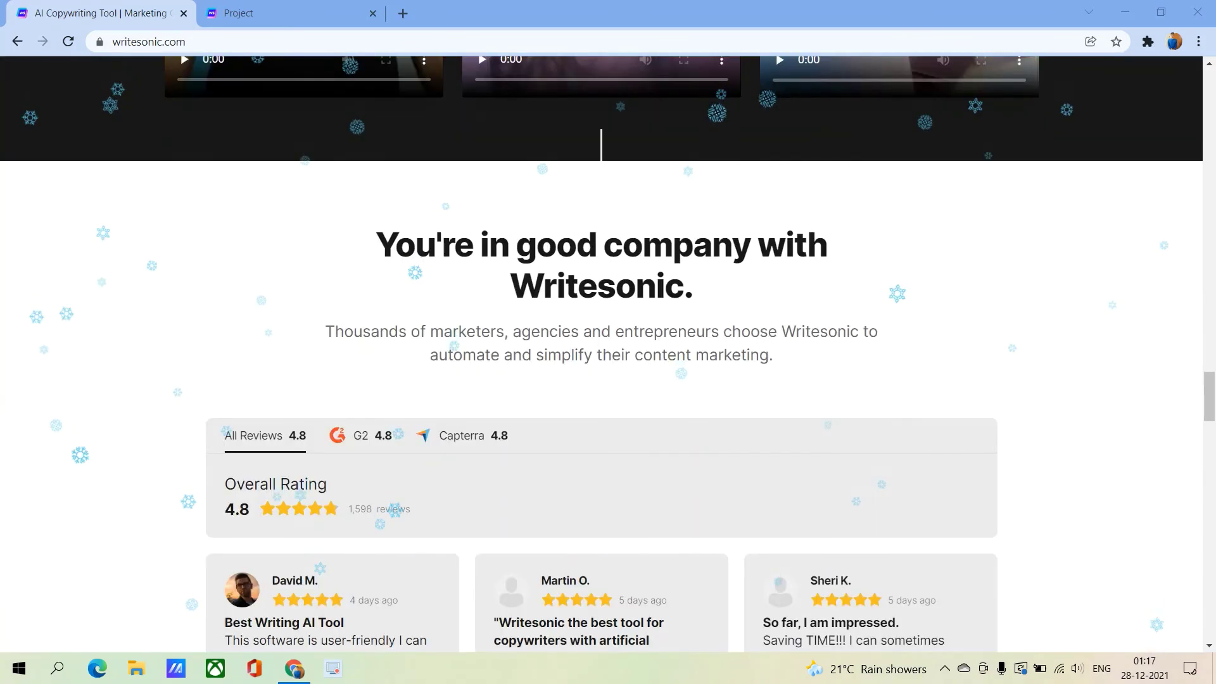
pyautogui.scroll(-2, 608, 380)
pyautogui.scroll(-3, 608, 380)
pyautogui.scroll(-1, 608, 381)
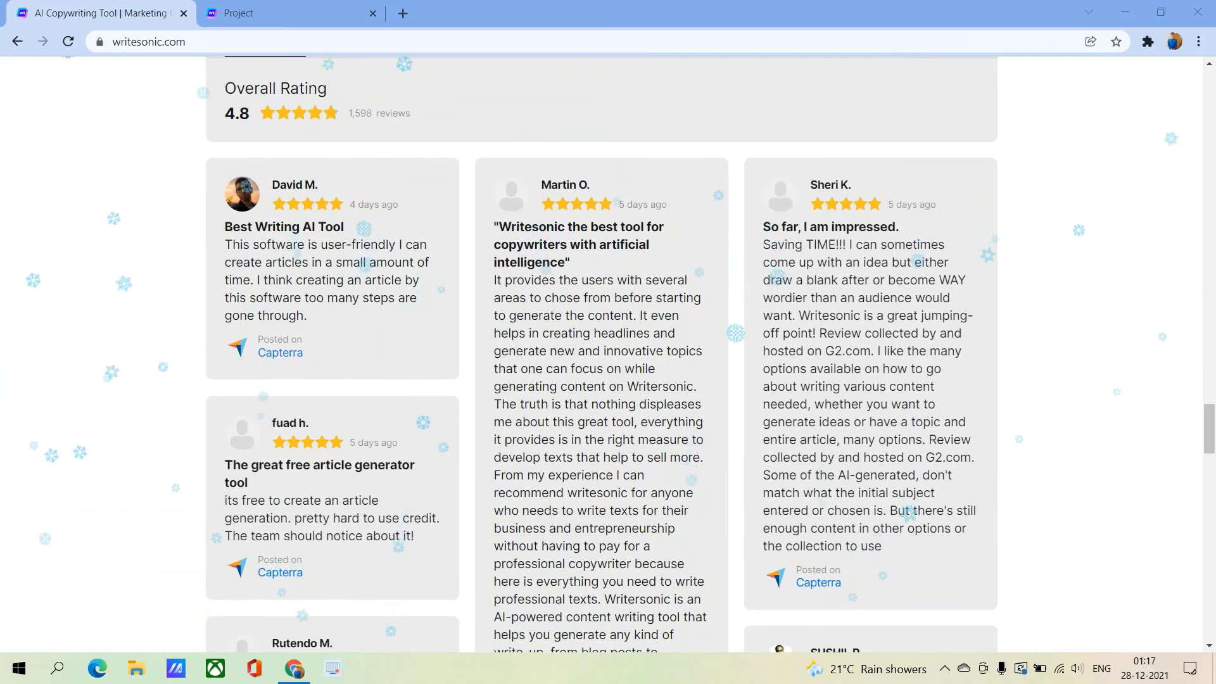
pyautogui.scroll(-2, 609, 380)
pyautogui.scroll(-2, 609, 380)
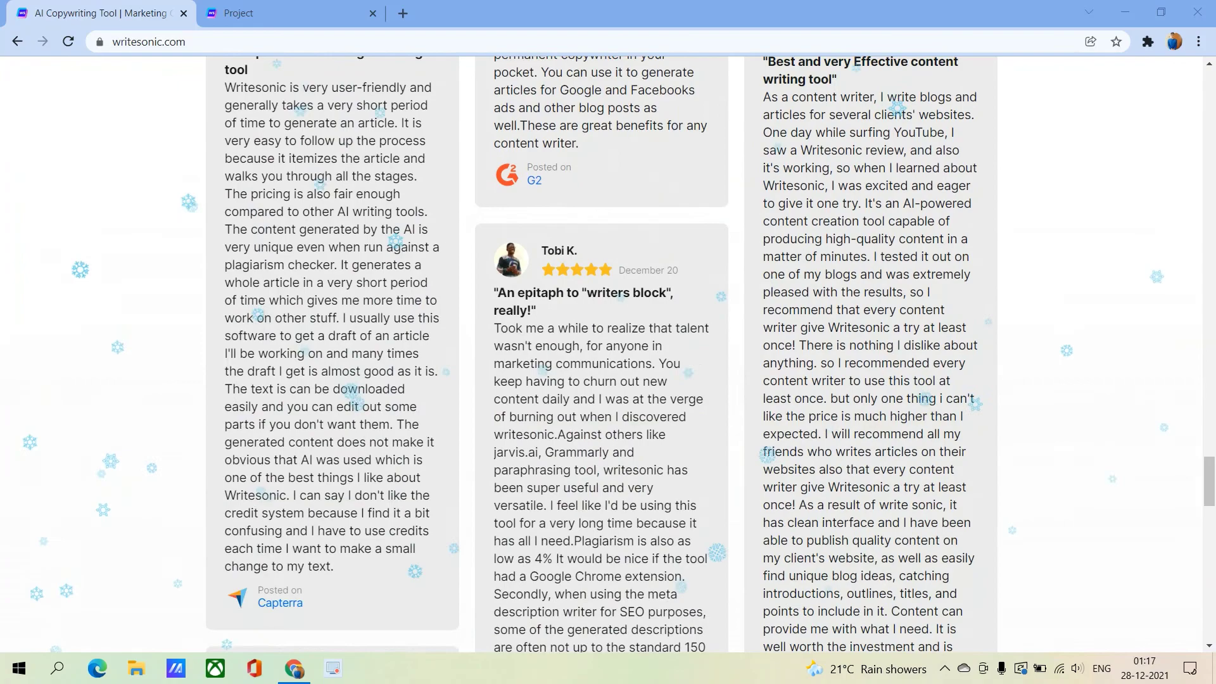
pyautogui.scroll(-2, 609, 342)
pyautogui.scroll(5, 608, 342)
pyautogui.scroll(15, 608, 342)
pyautogui.scroll(5, 608, 343)
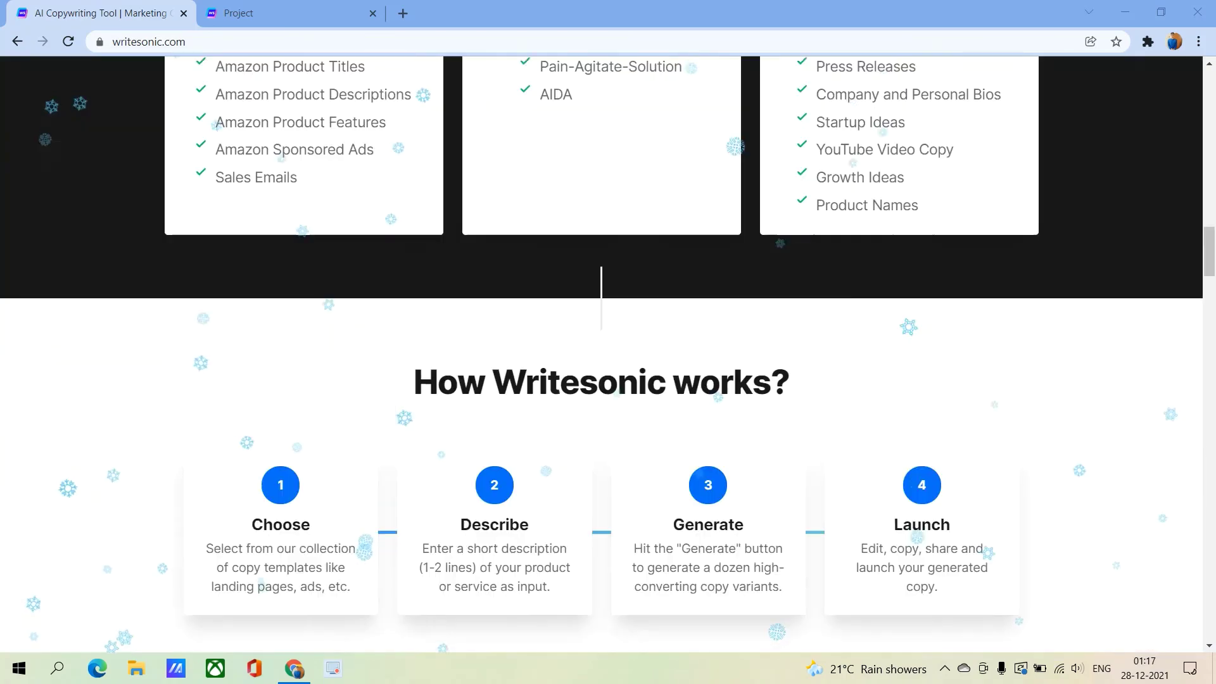
pyautogui.scroll(10, 608, 342)
pyautogui.scroll(10, 608, 342)
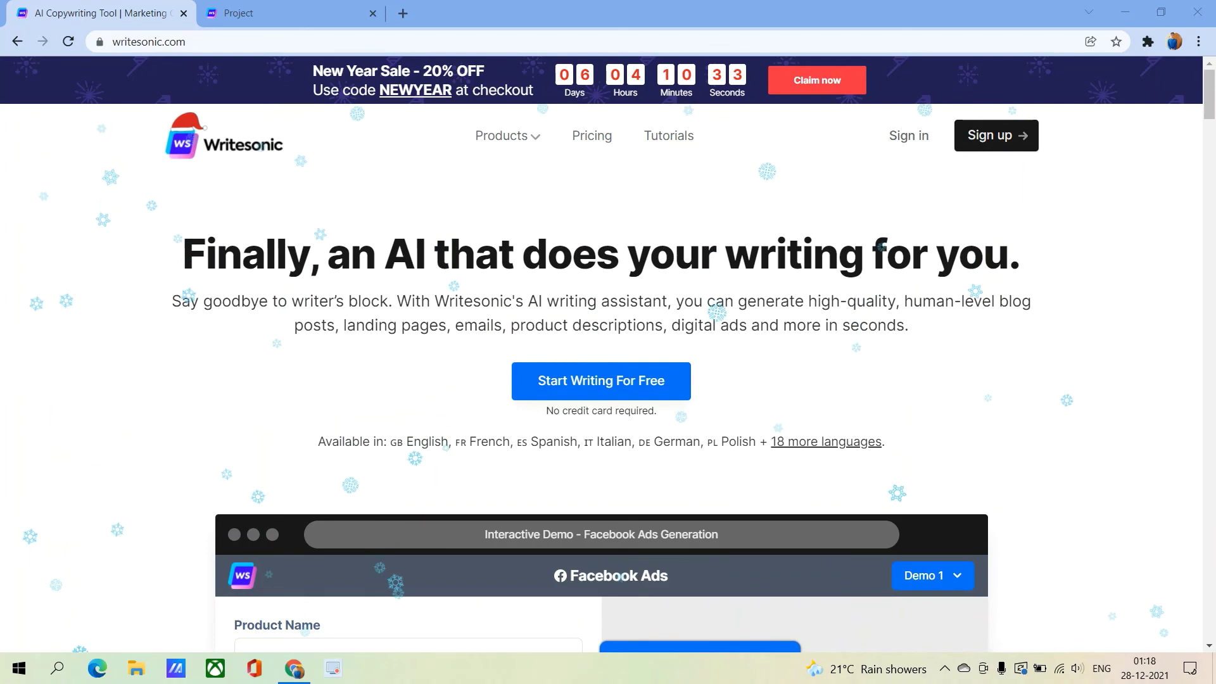
pyautogui.scroll(-4, 608, 381)
pyautogui.scroll(-4, 608, 380)
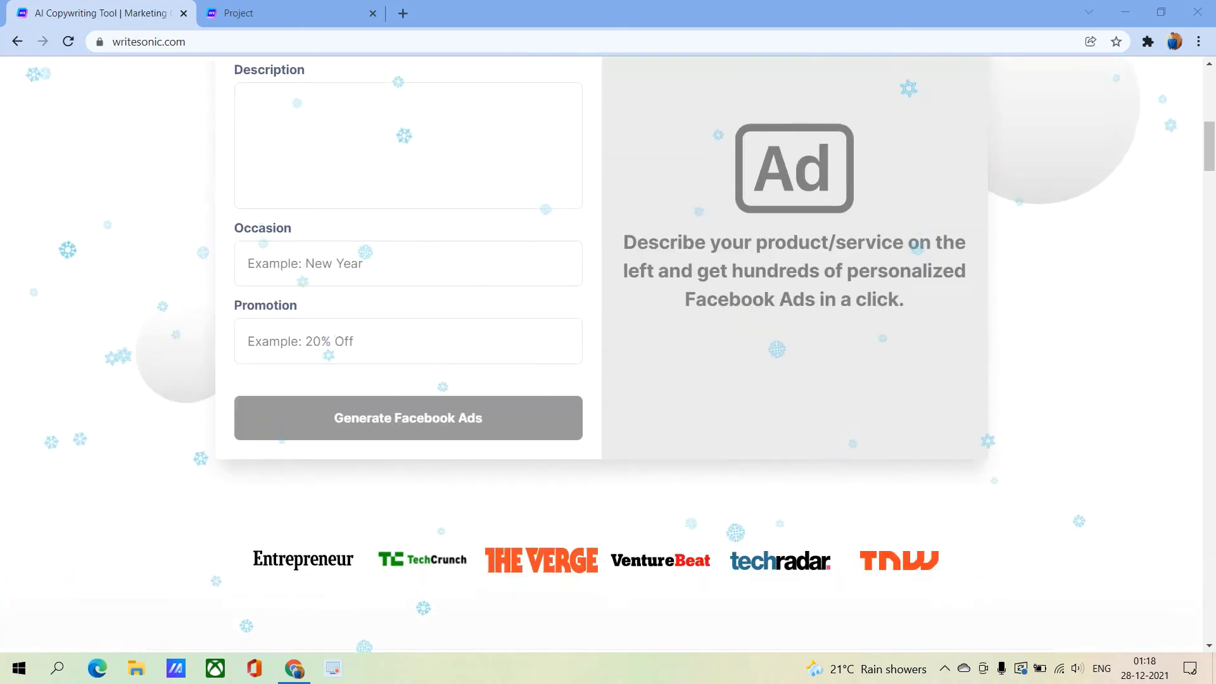
pyautogui.scroll(-2, 608, 380)
pyautogui.scroll(6, 608, 380)
pyautogui.scroll(4, 608, 380)
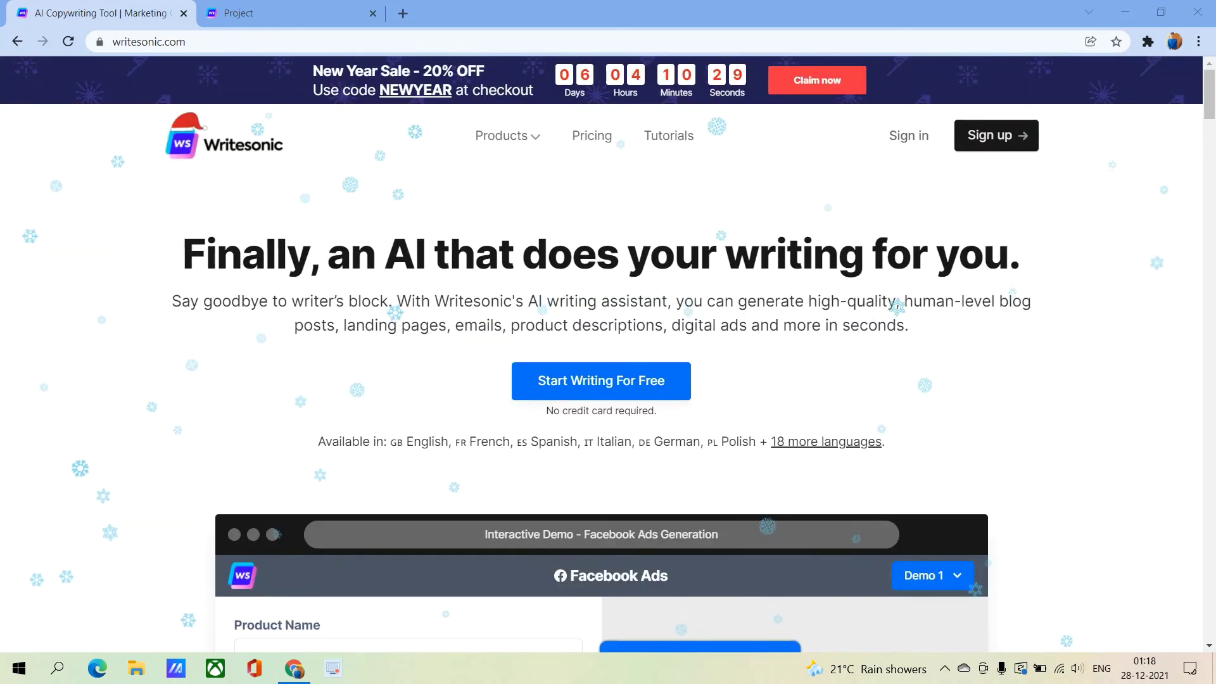